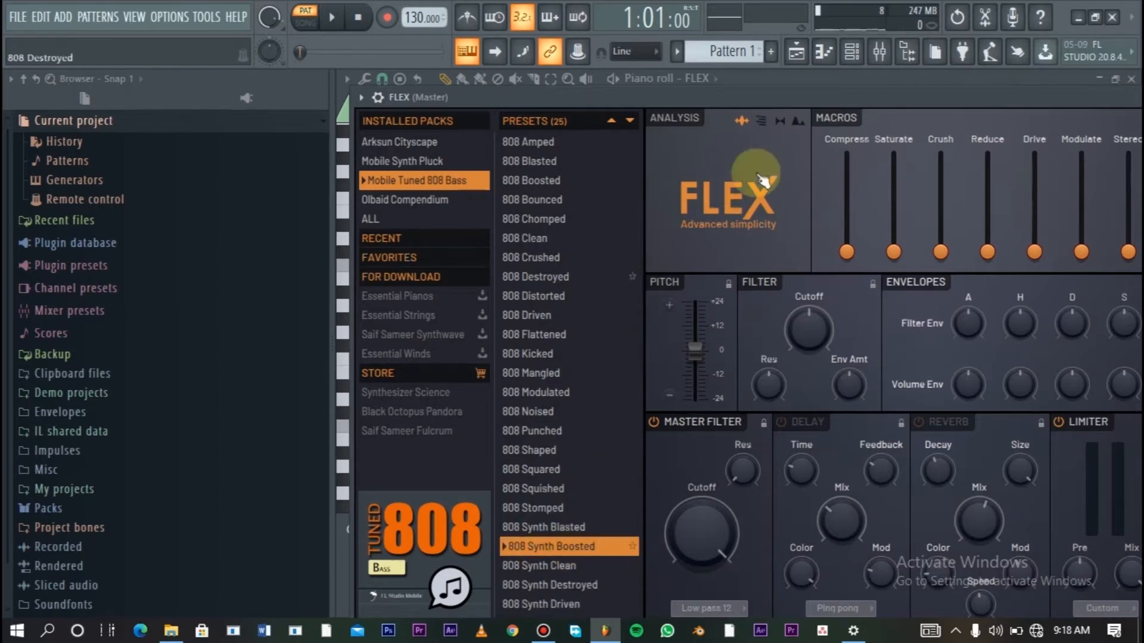
- Bring up FLEX's piano roll and audition its keyboard notes, including C3, C4, G4 and C5
click(798, 53)
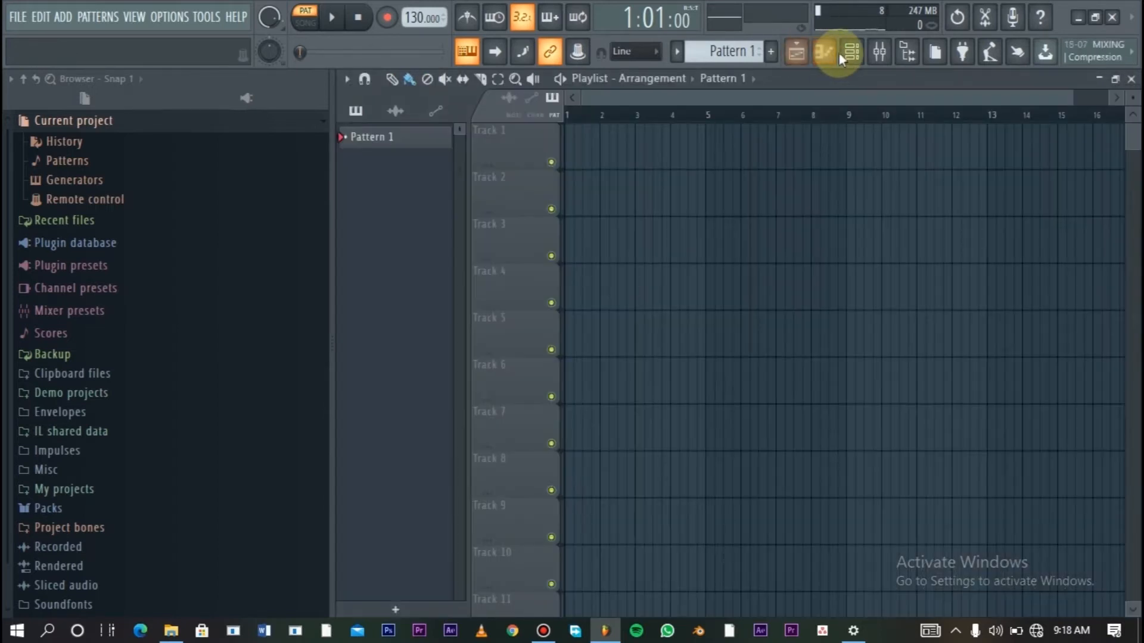
click(824, 52)
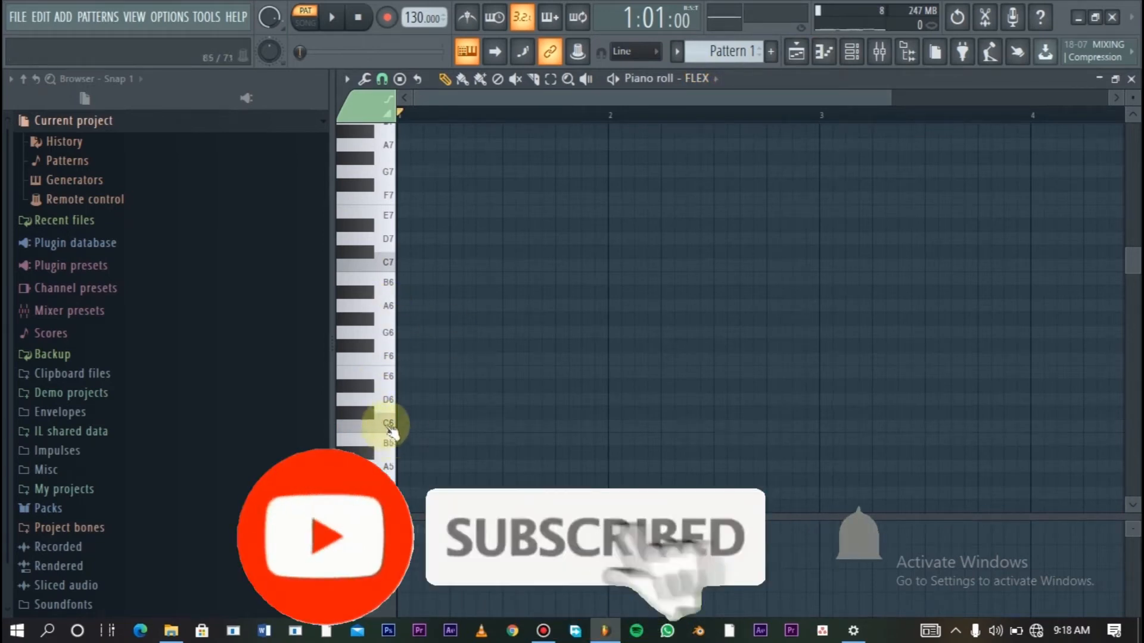
scroll(372, 435, down, 9)
click(389, 436)
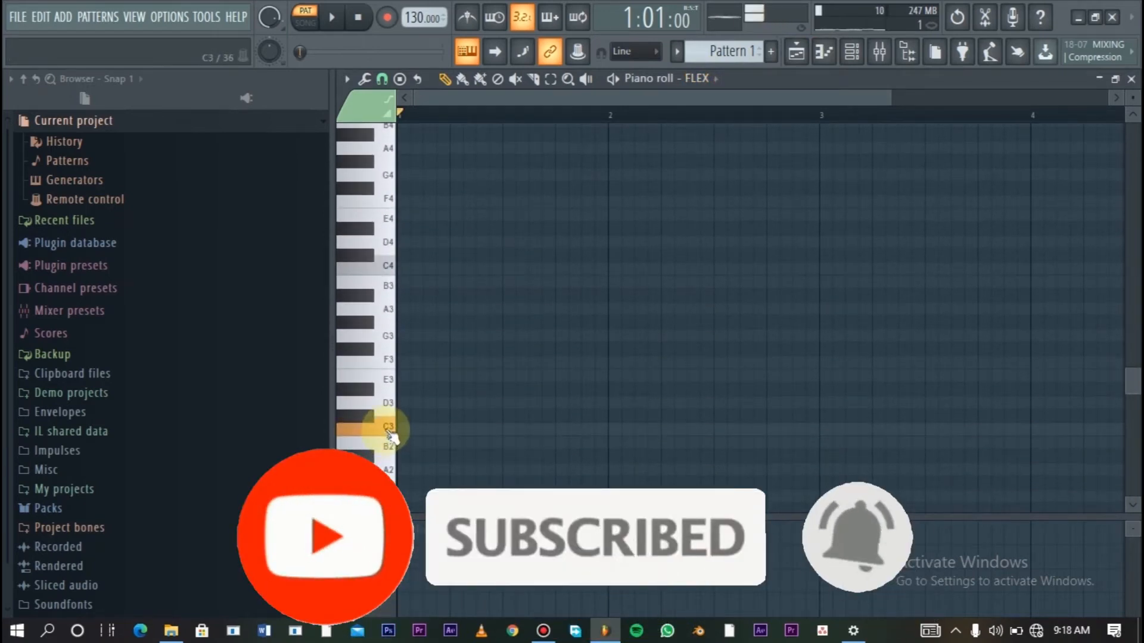
click(389, 269)
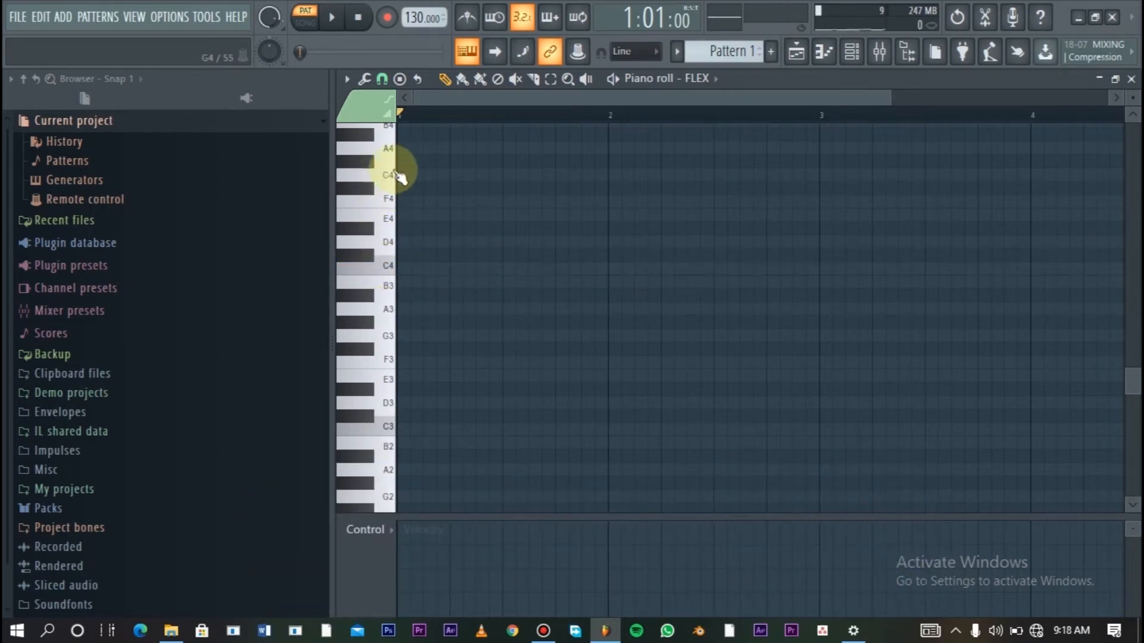
click(395, 172)
scroll(392, 164, up, 4)
click(388, 326)
click(388, 278)
click(387, 270)
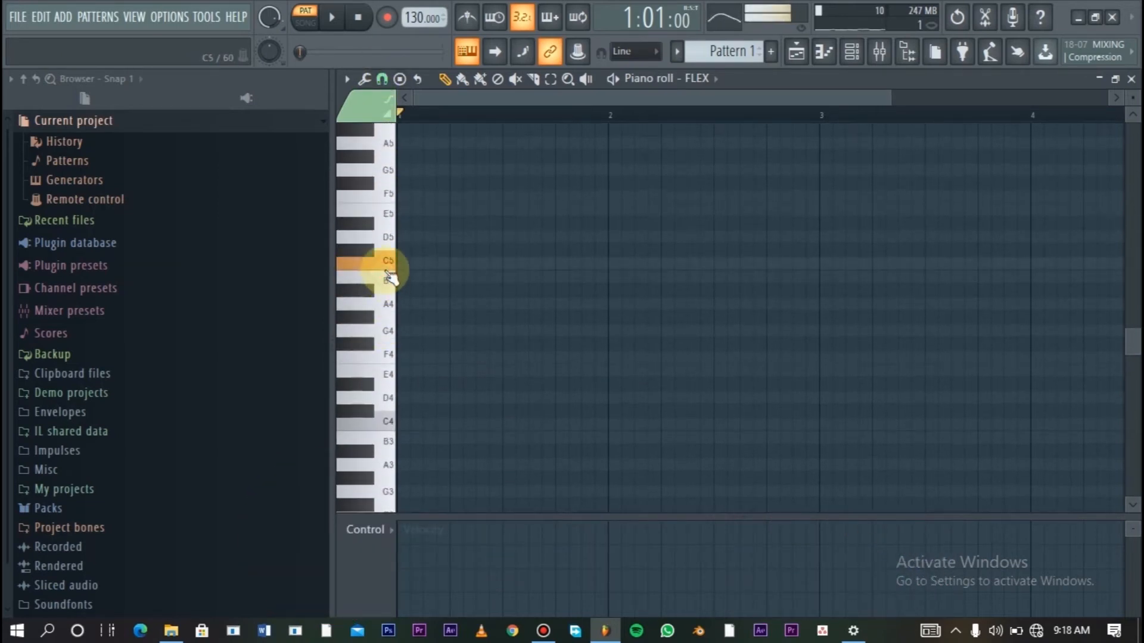
- Add a C4 note at the start of bar 1, extend it to 8 steps and play it back
click(411, 424)
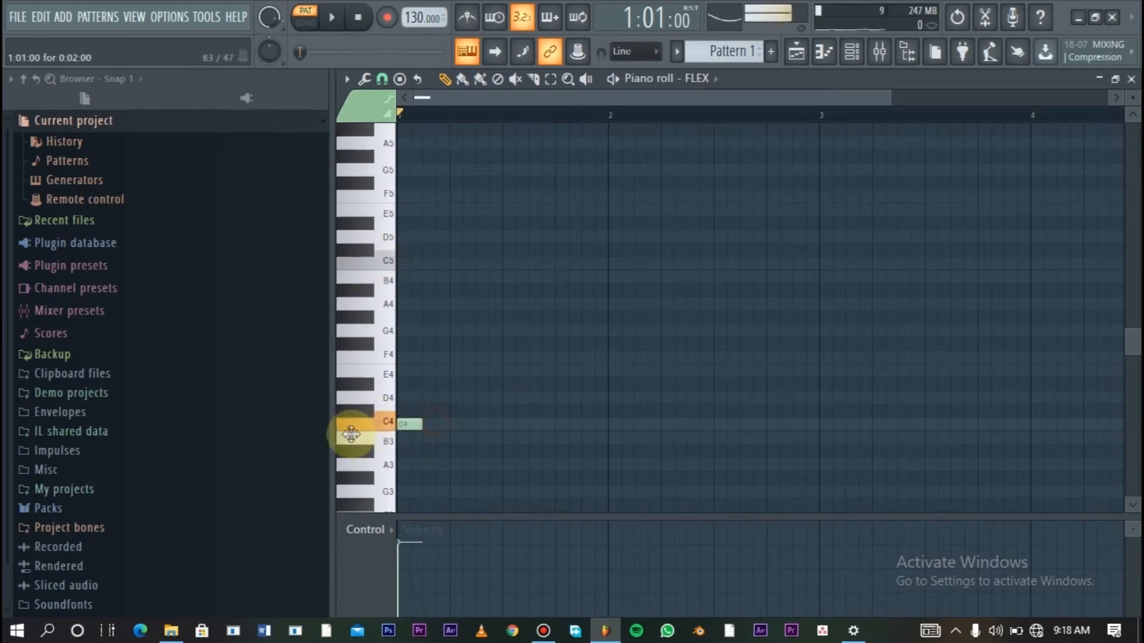
drag(420, 427, 502, 425)
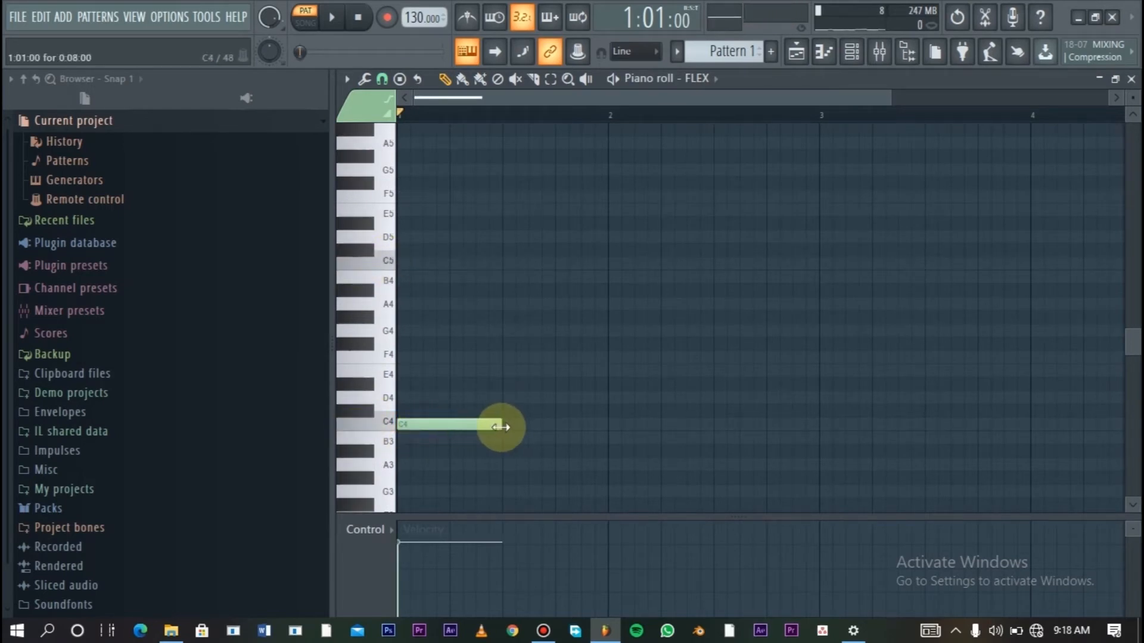
key(space)
key(space)
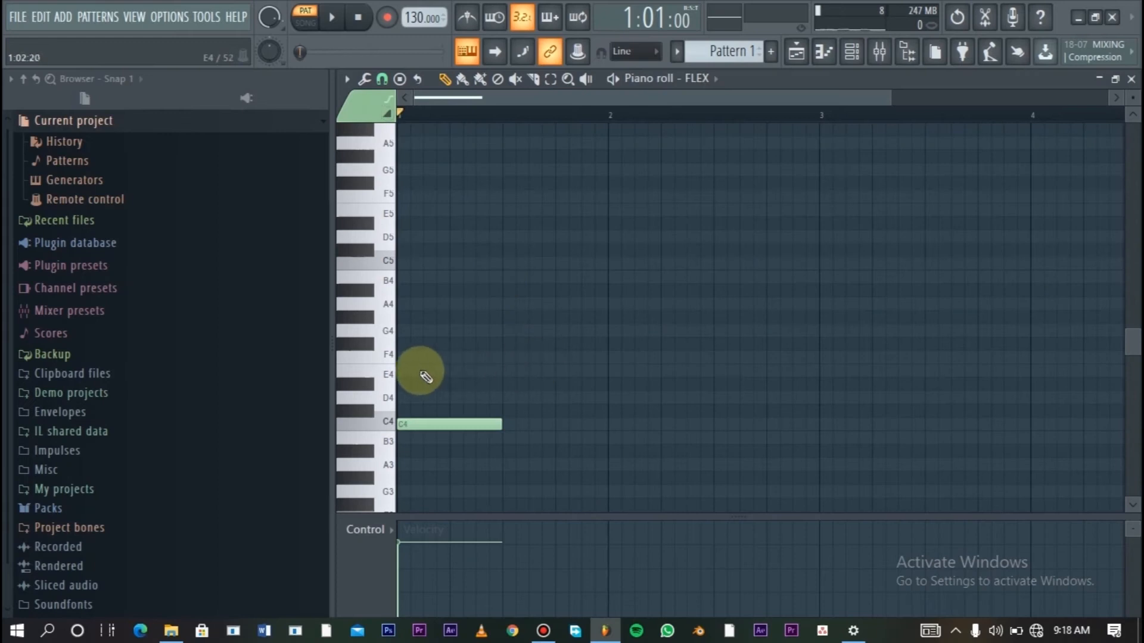
- Add an 8-step slide note above the C4 note at the start of bar 1, move it to C5 and play the pattern
click(427, 372)
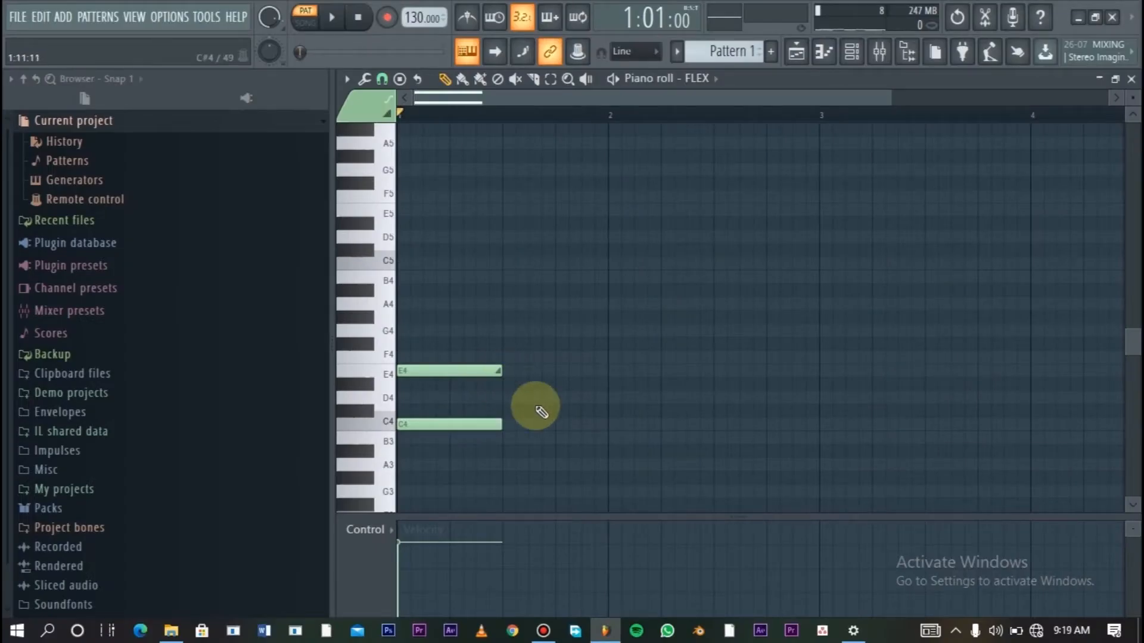
drag(489, 371, 488, 263)
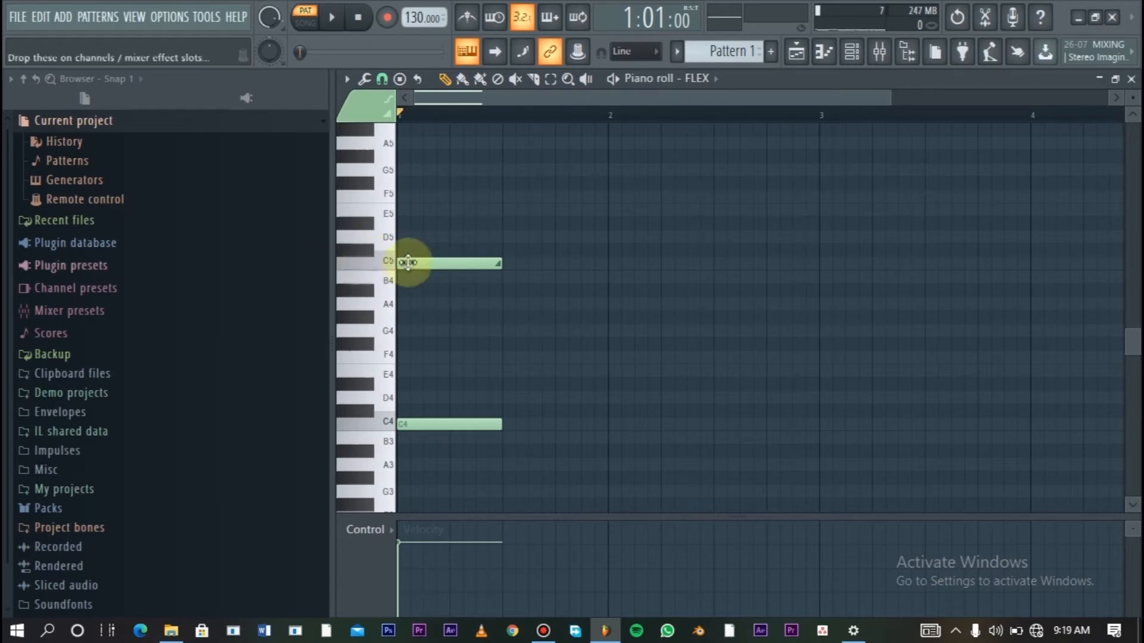
drag(896, 96, 750, 98)
key(space)
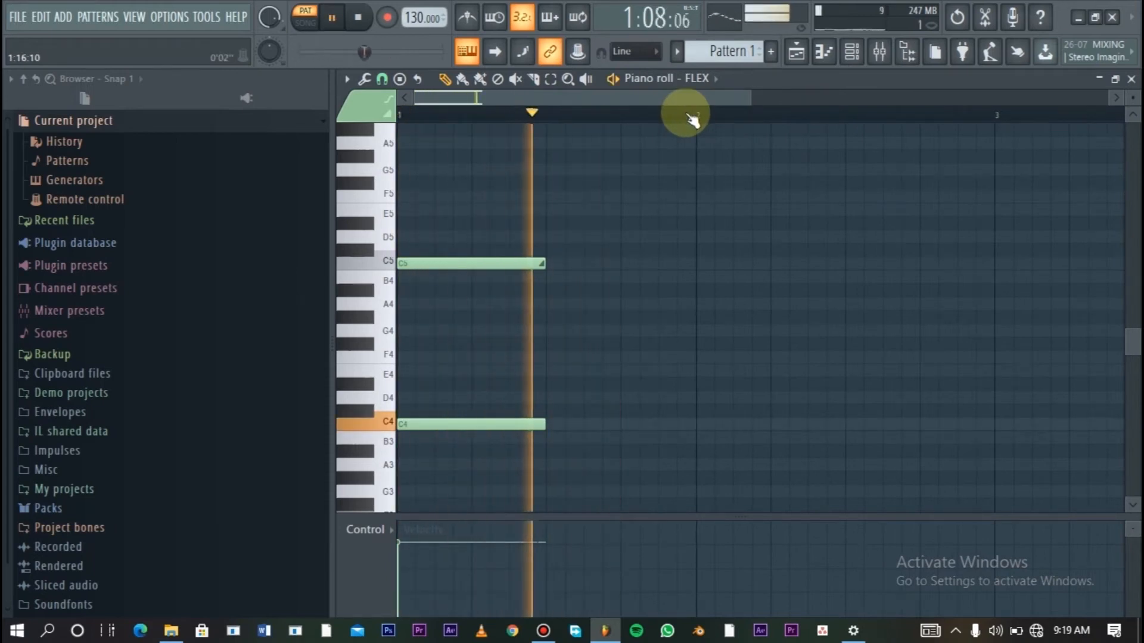
key(space)
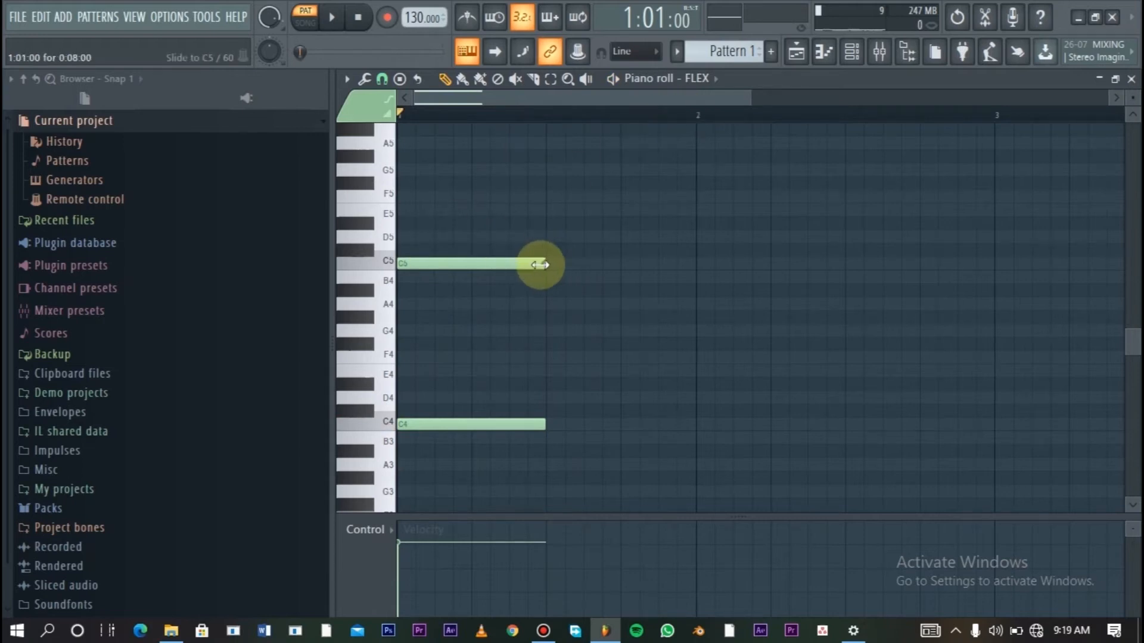
- Shorten the C5 slide note to 4 steps and play the pattern to hear the faster slide
drag(539, 264, 471, 268)
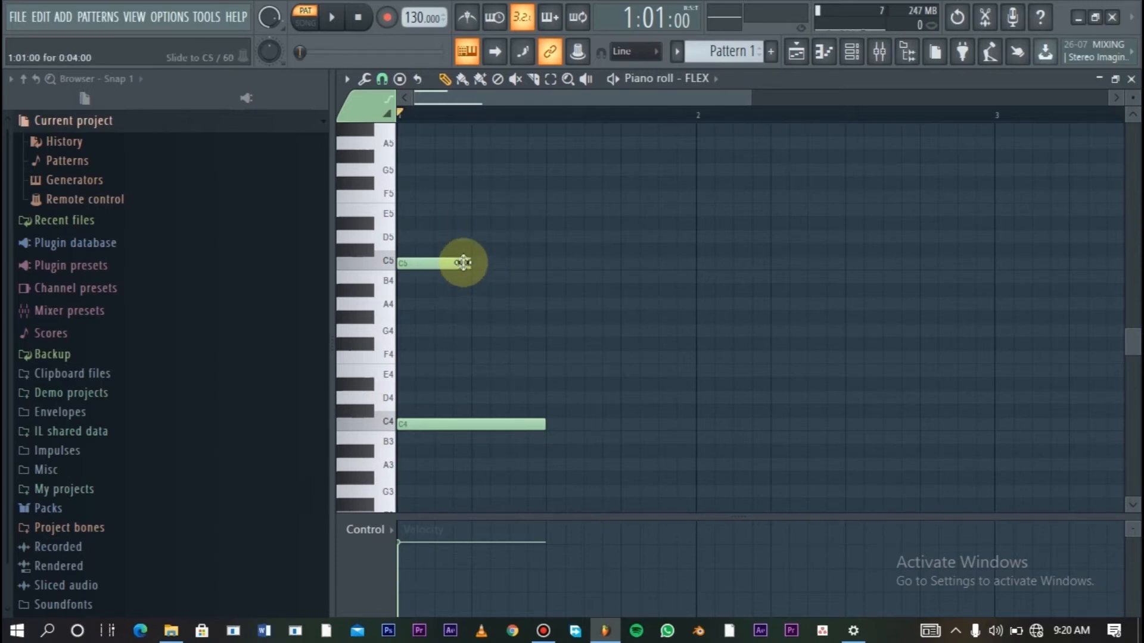
key(space)
key(space)
key(space)
key(space)
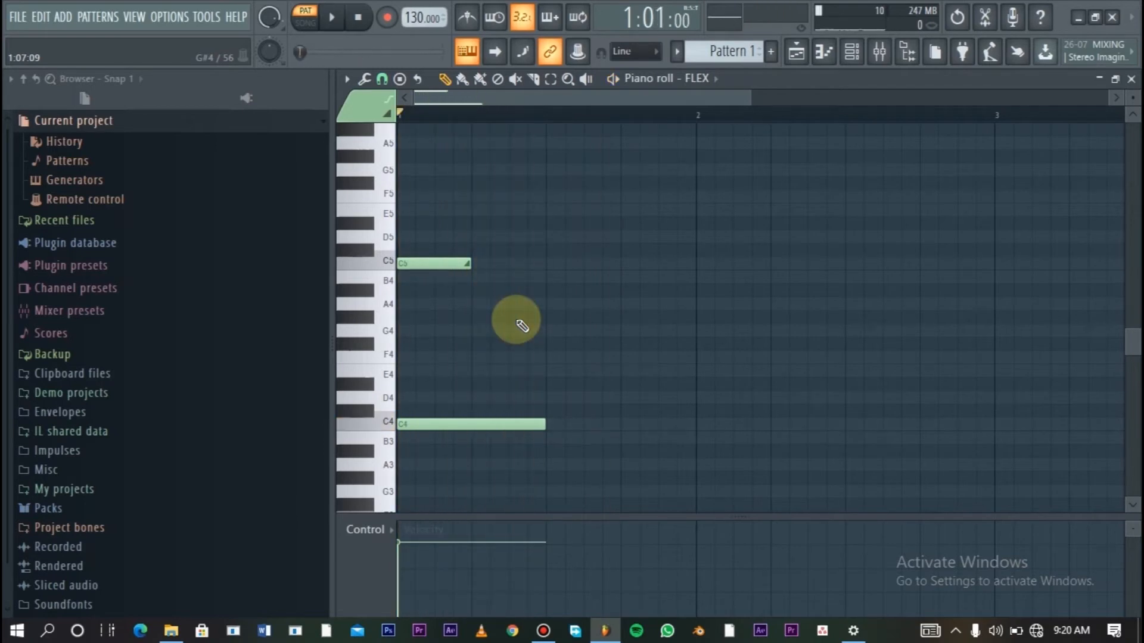
- Shorten the C5 slide note to 2 steps and replay the pattern several times to hear the slide
drag(469, 262, 434, 266)
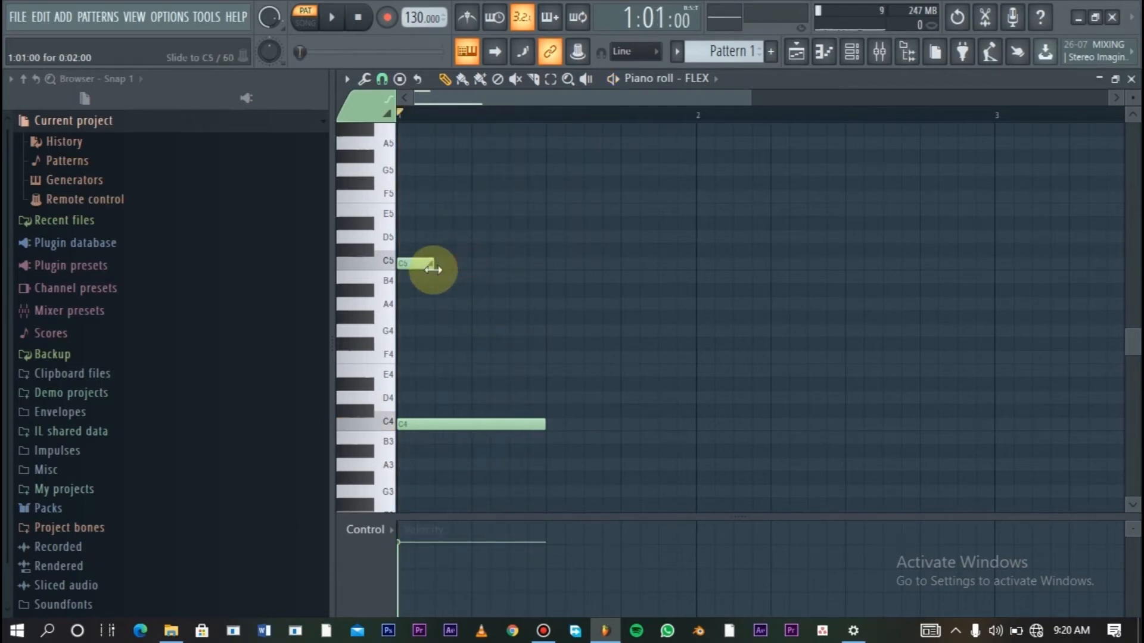
key(space)
key(space)
key(space)
key(space)
key(space)
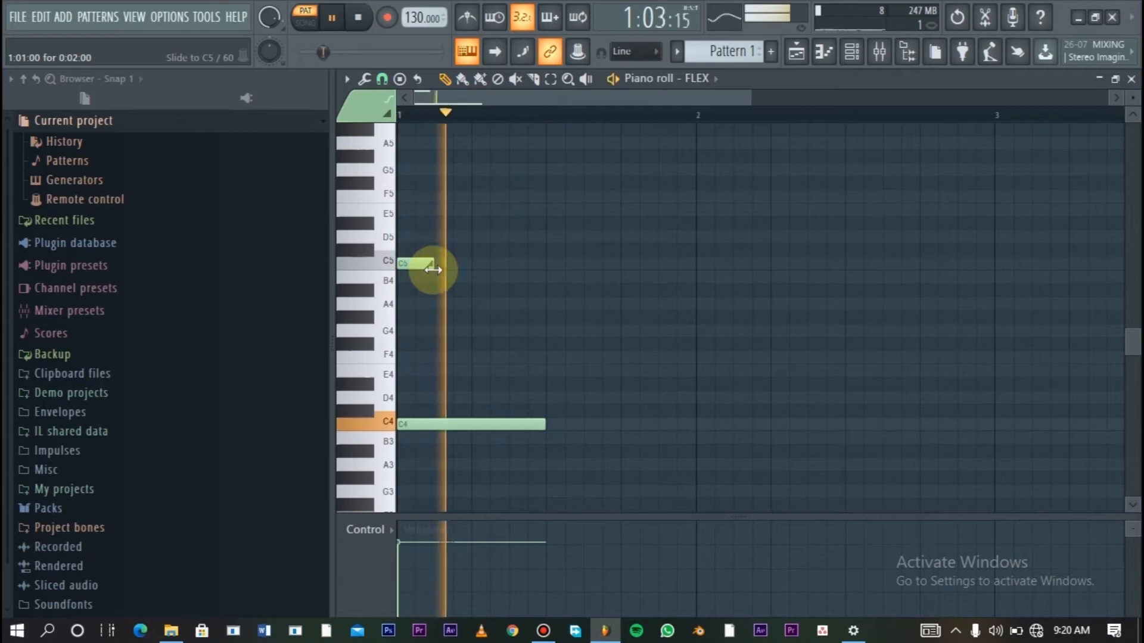
key(space)
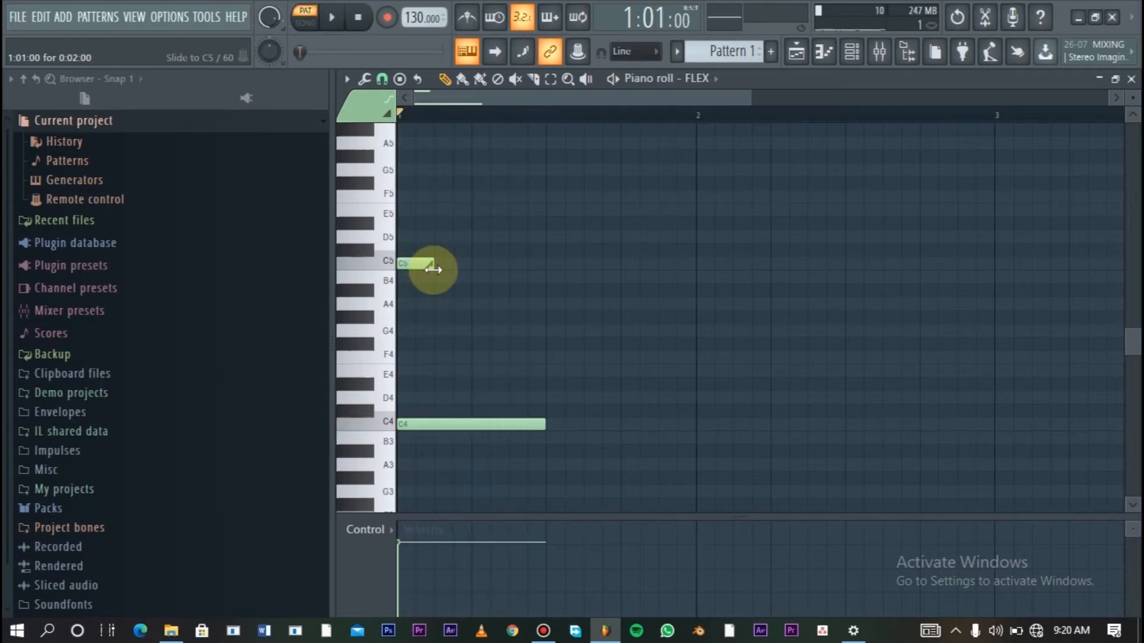
drag(424, 270, 420, 271)
key(space)
key(space)
key(space)
key(space)
key(space)
key(space)
drag(420, 271, 537, 461)
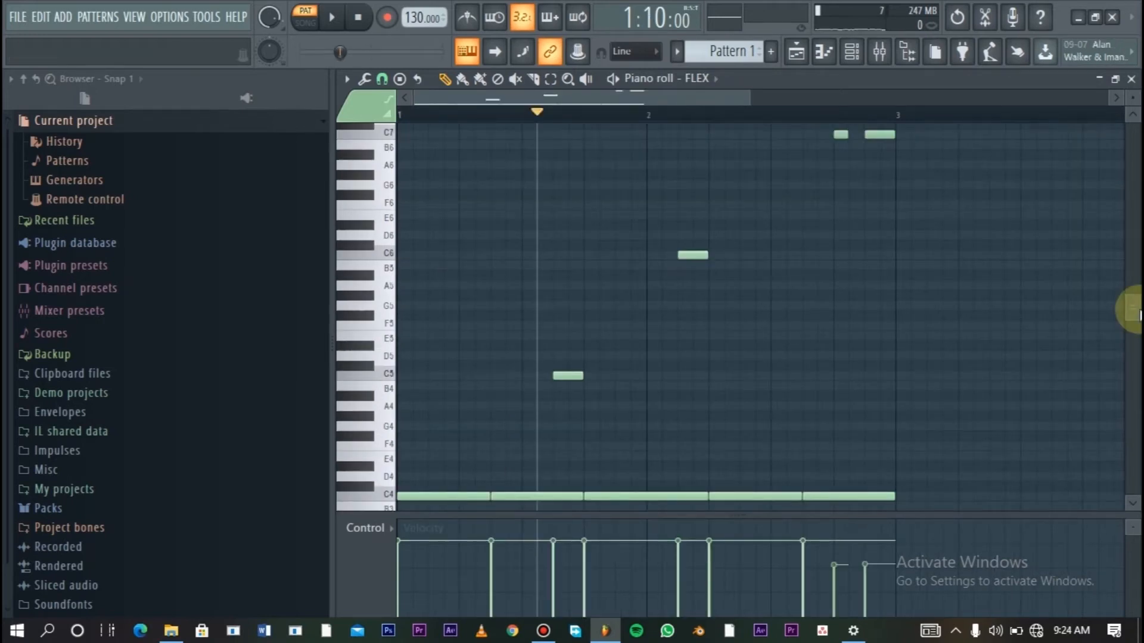
- Play the two-bar 808 pattern from the start before its upper notes are turned into slides
click(479, 111)
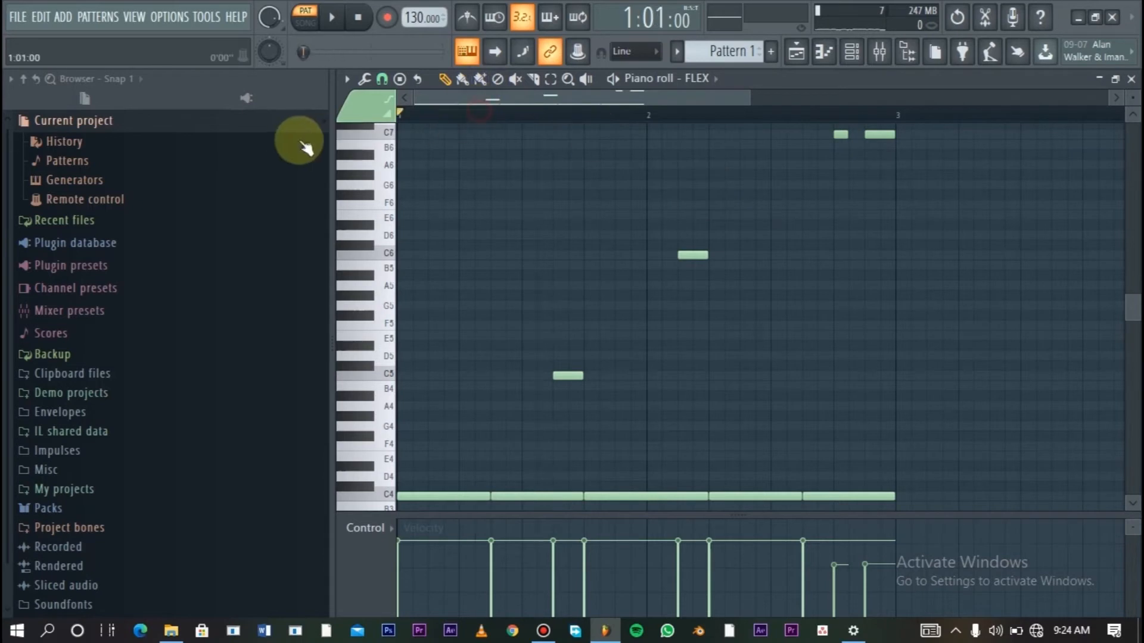
key(space)
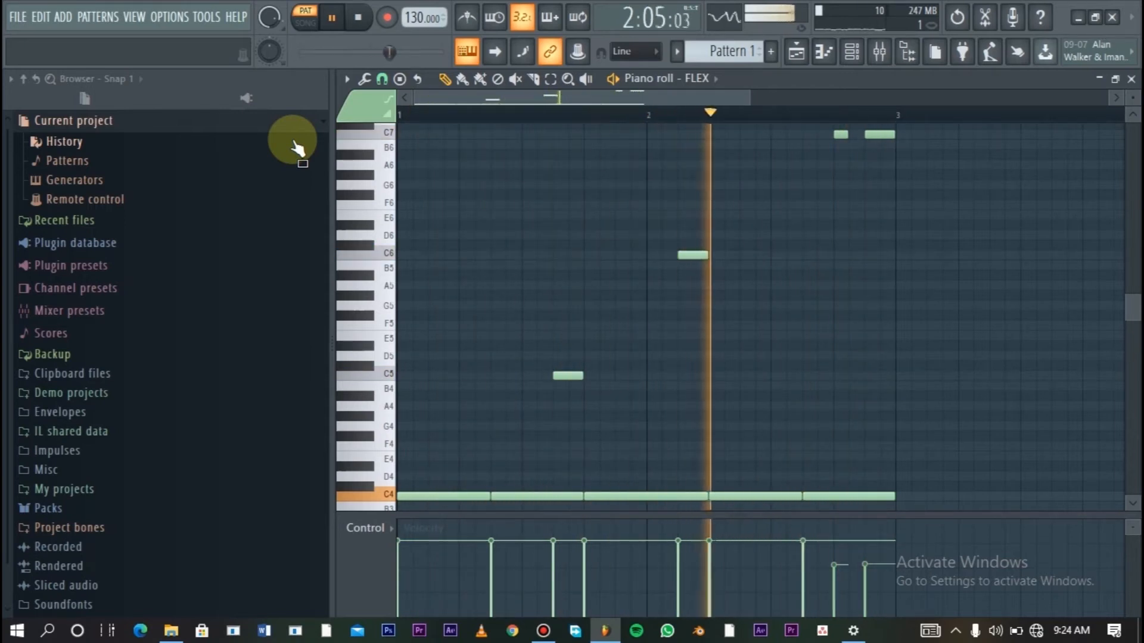
key(space)
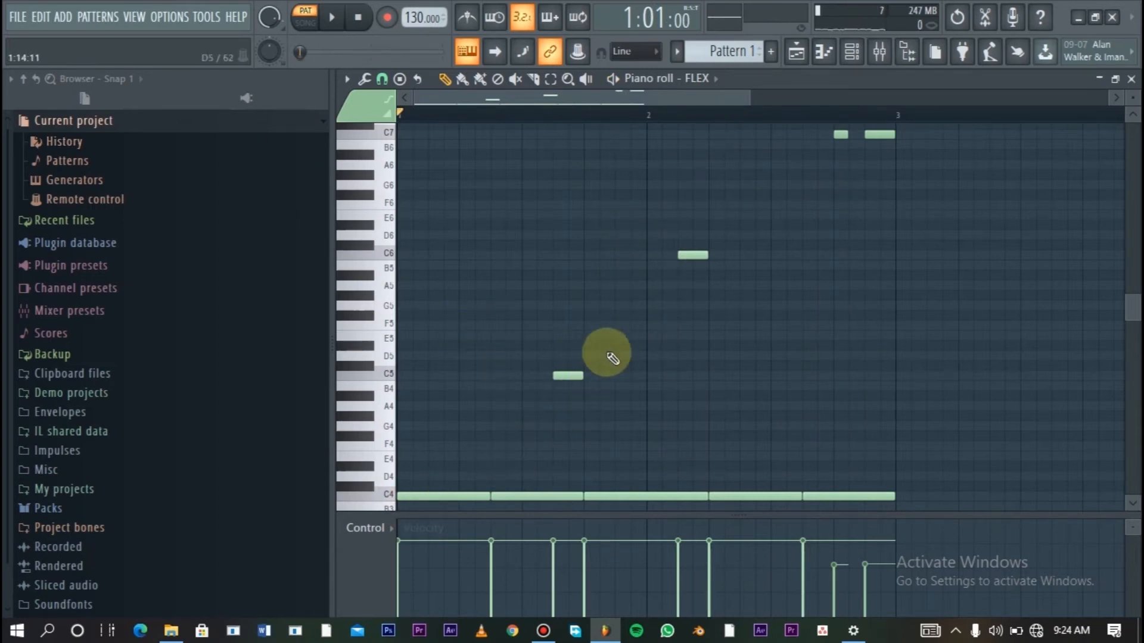
- Turn the C5 note in bar 1 into a slide note through its note properties and play the pattern
scroll(613, 358, down, 1)
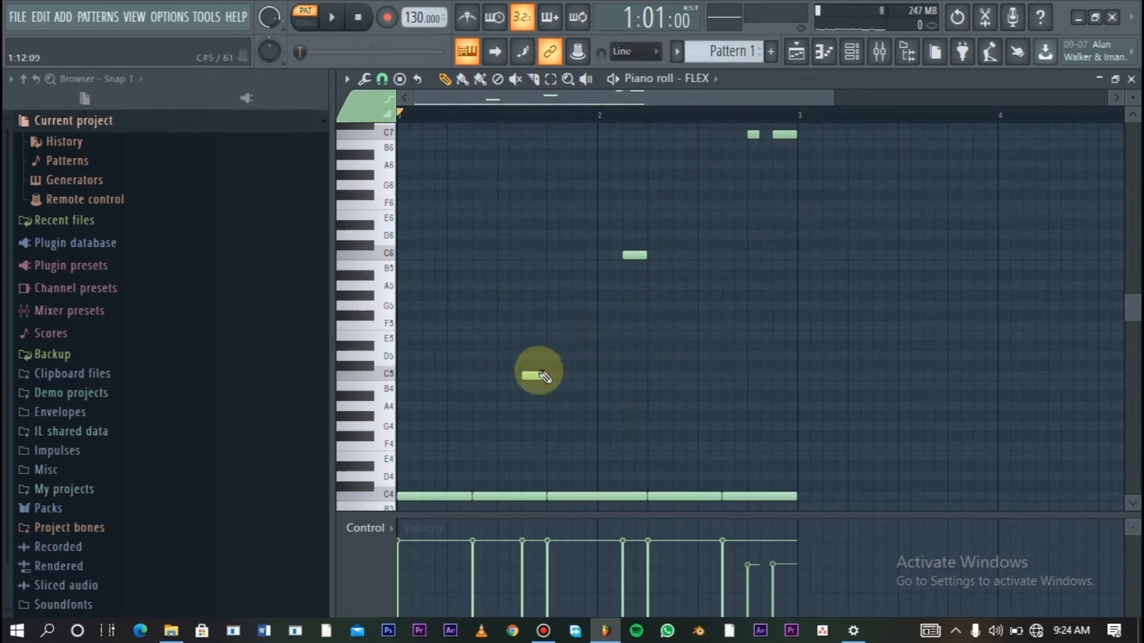
double_click(535, 377)
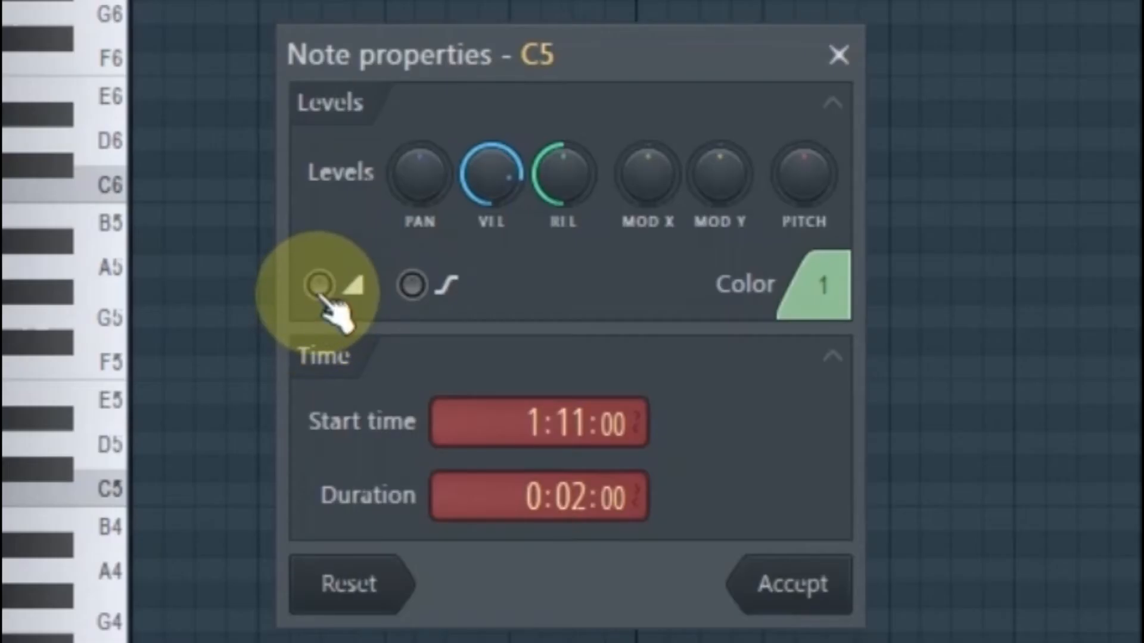
click(472, 294)
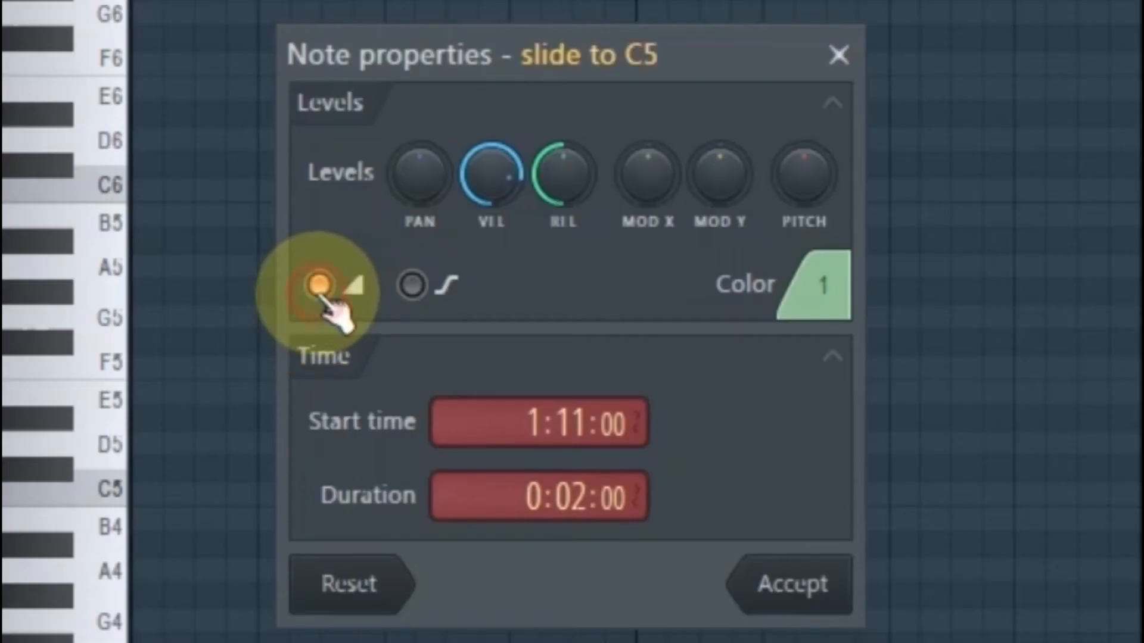
click(828, 606)
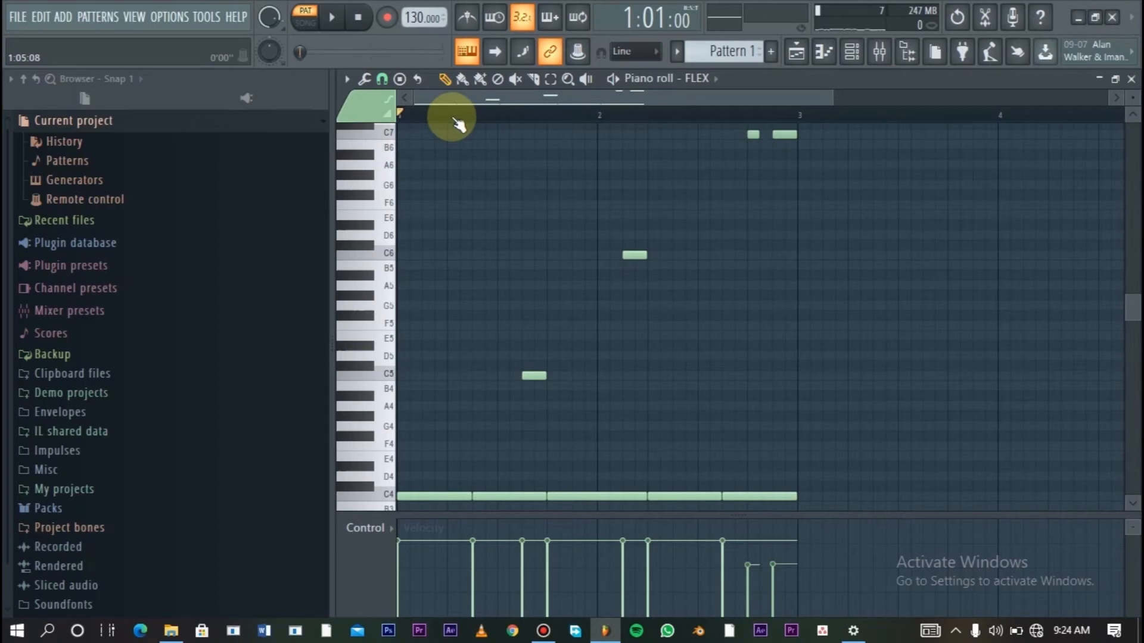
key(space)
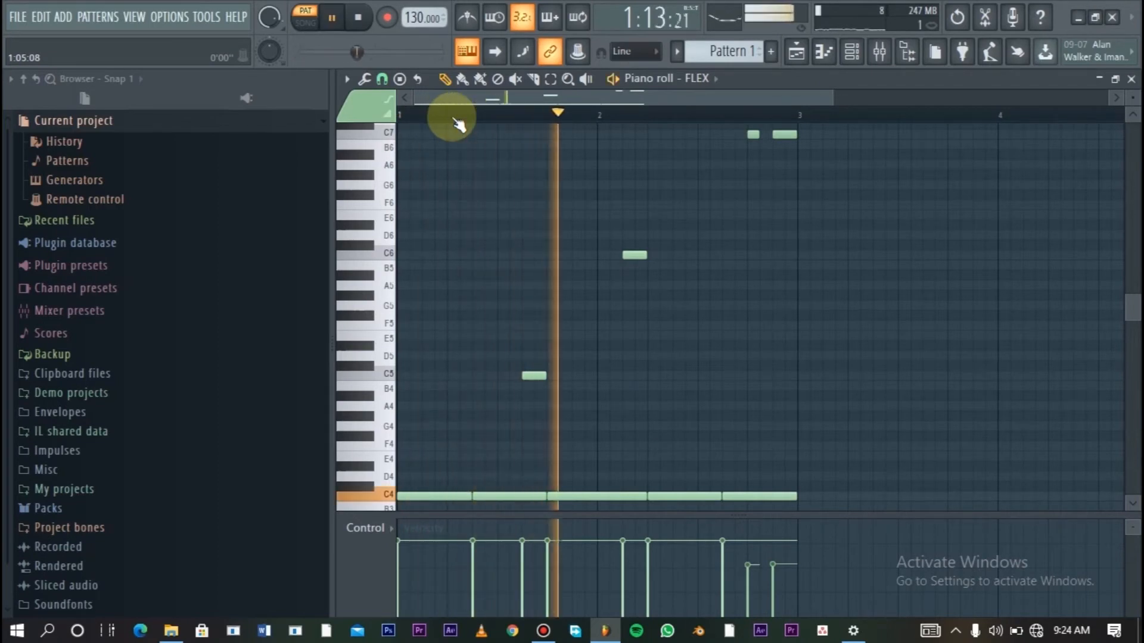
key(space)
- Undo the C5 note's slide setting, play the pattern without it, and redo the setting to compare the sound
drag(1133, 98, 1133, 84)
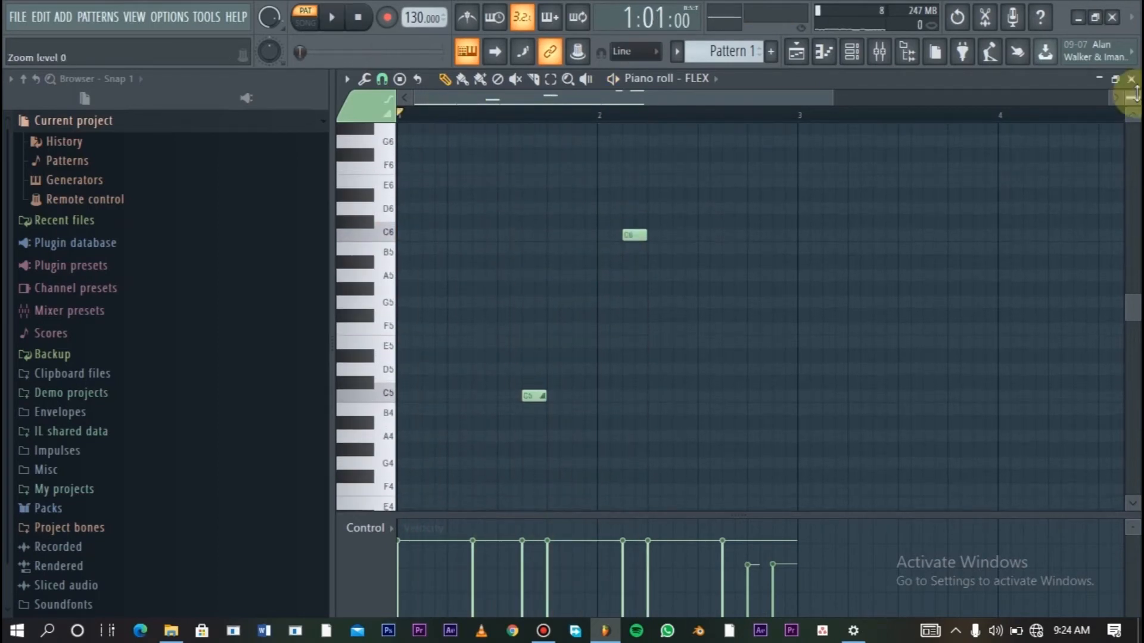
key(space)
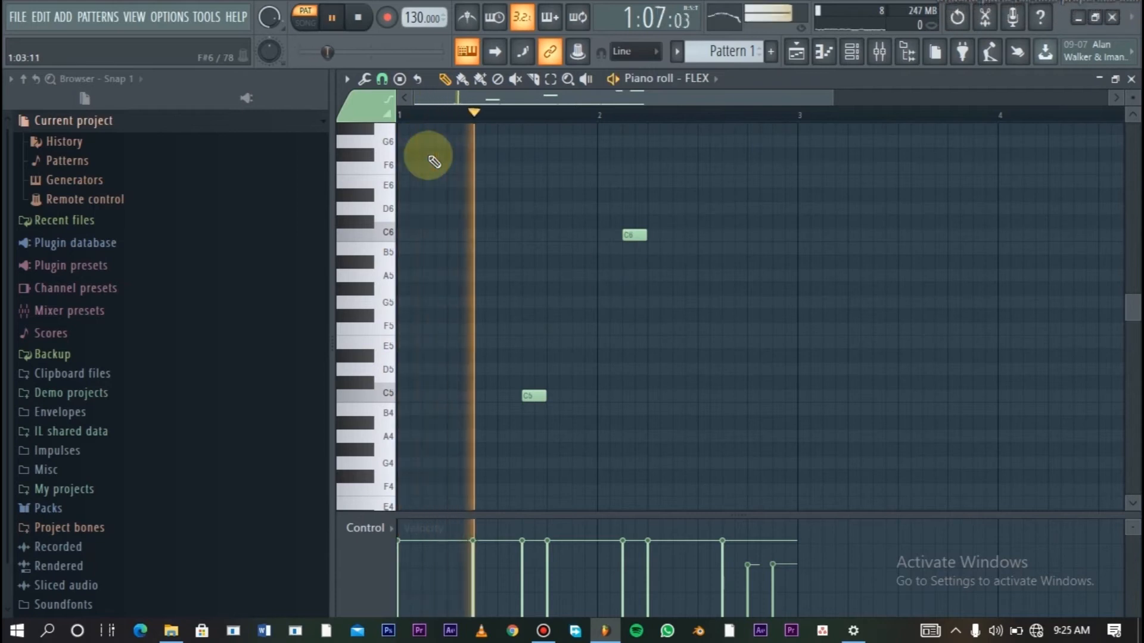
key(space)
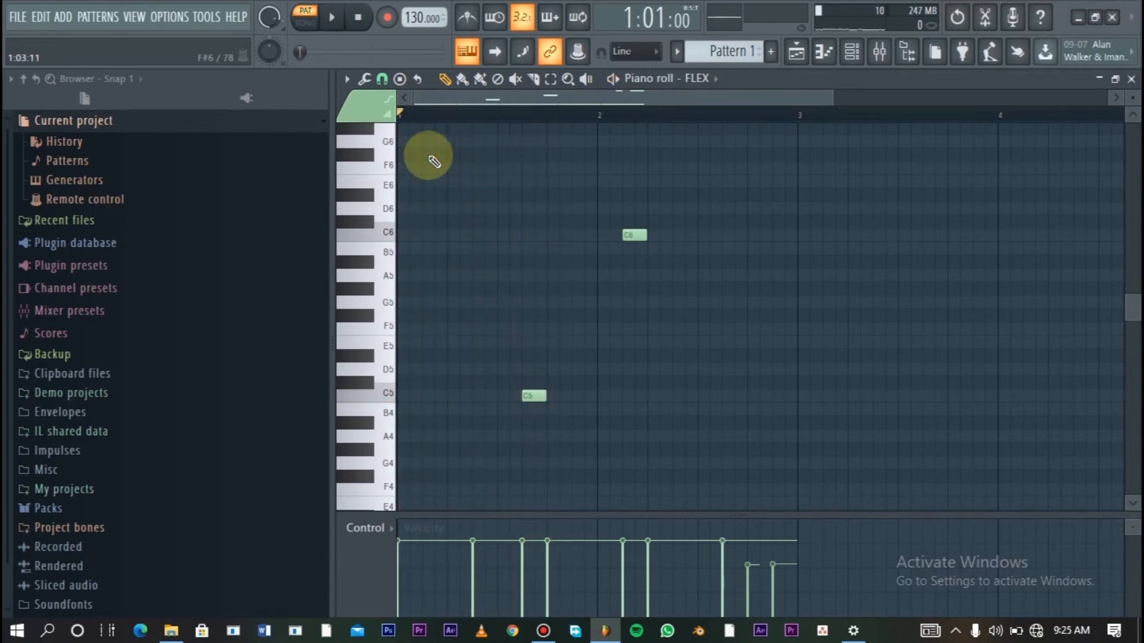
key(ctrl+alt+z)
key(ctrl+alt+z)
key(ctrl+alt+z)
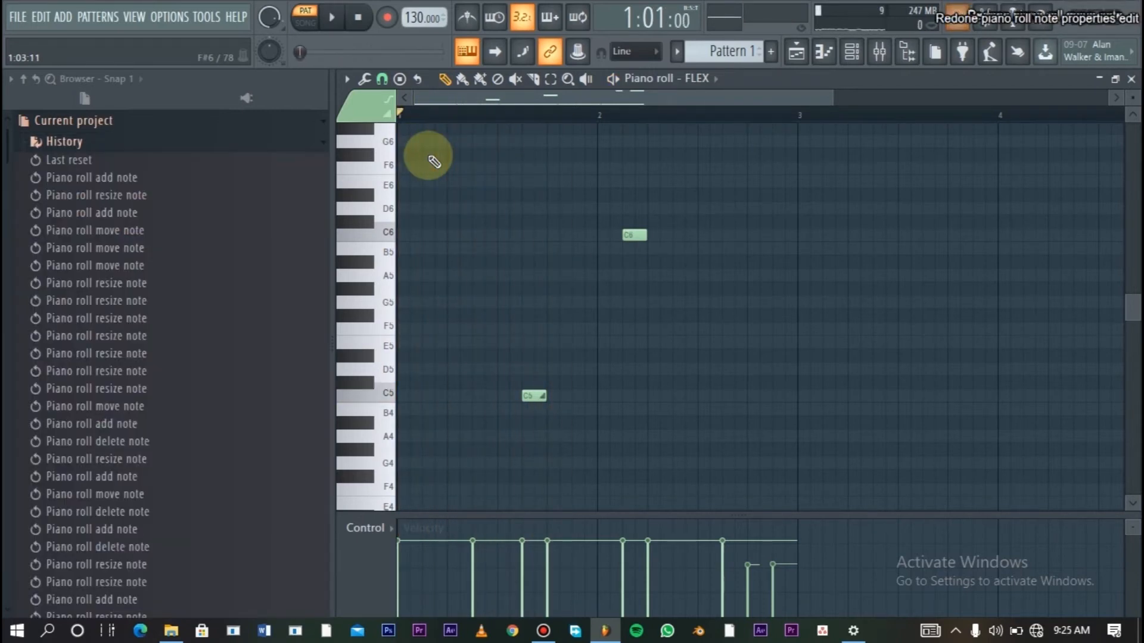
key(space)
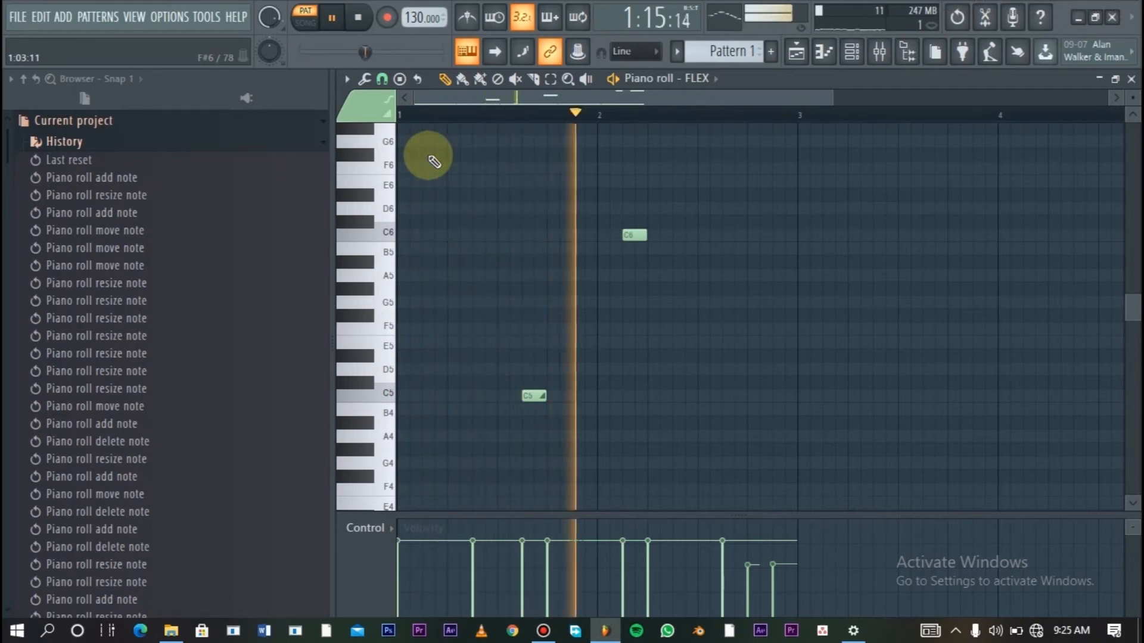
key(space)
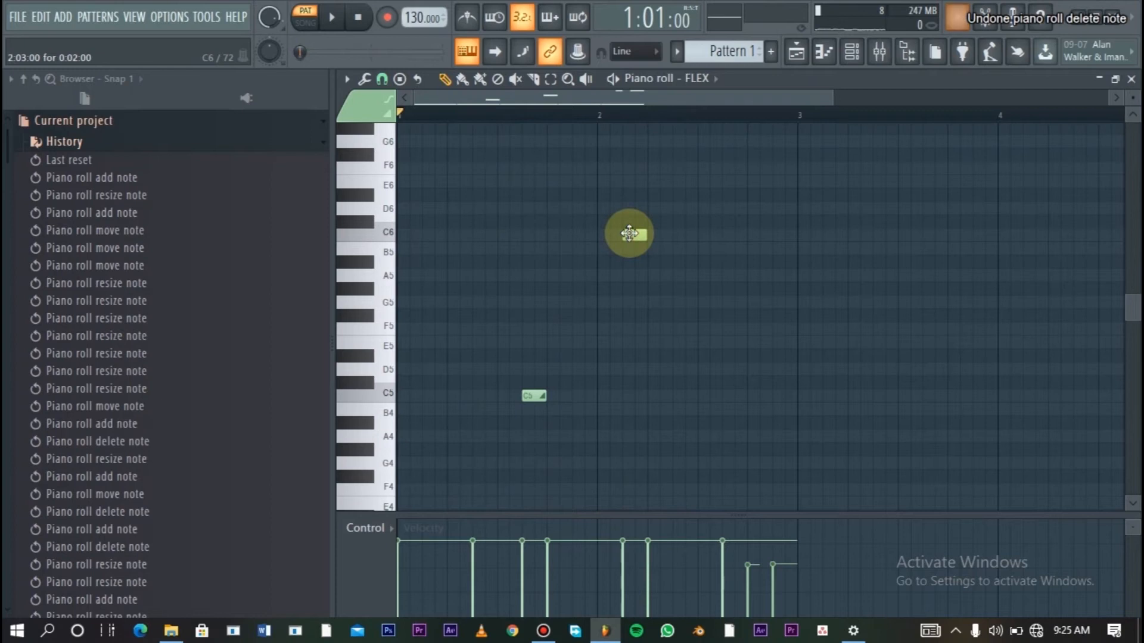
- Turn the C6 note in bar 2 and the first, one-step C7 note into slide notes through their note properties
double_click(636, 239)
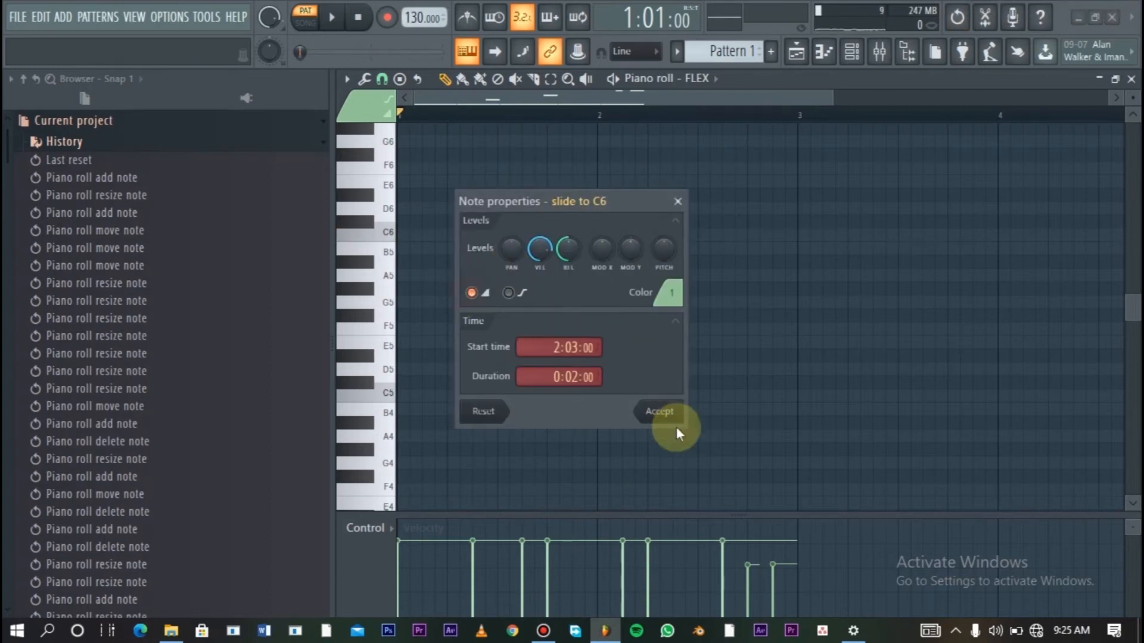
click(659, 411)
drag(1136, 310, 1130, 263)
click(752, 265)
double_click(753, 266)
click(471, 292)
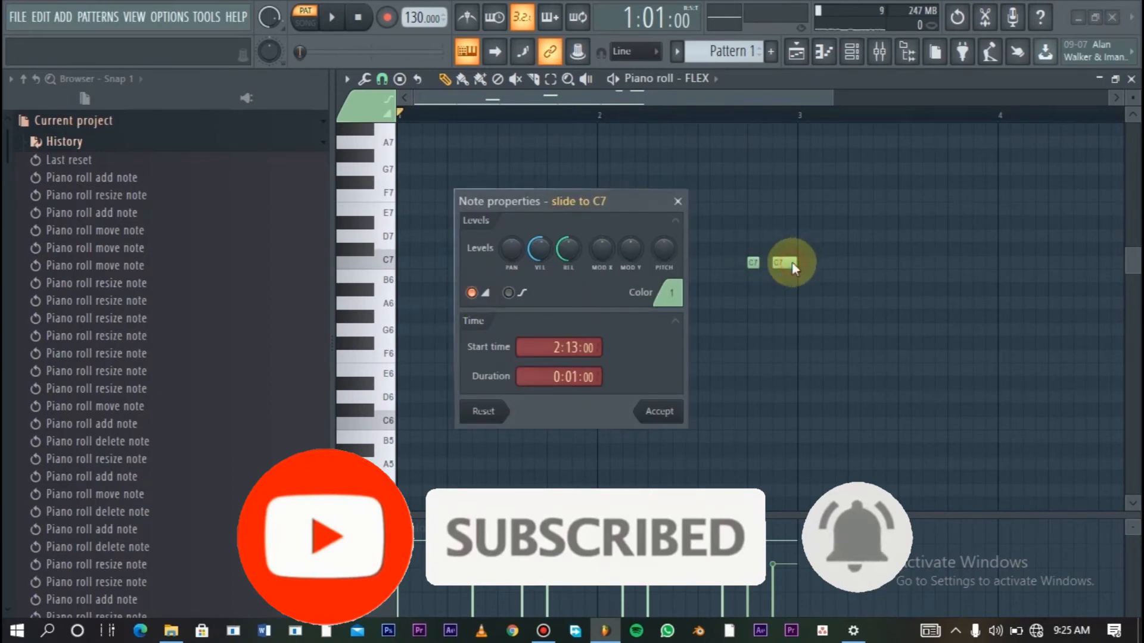
click(657, 433)
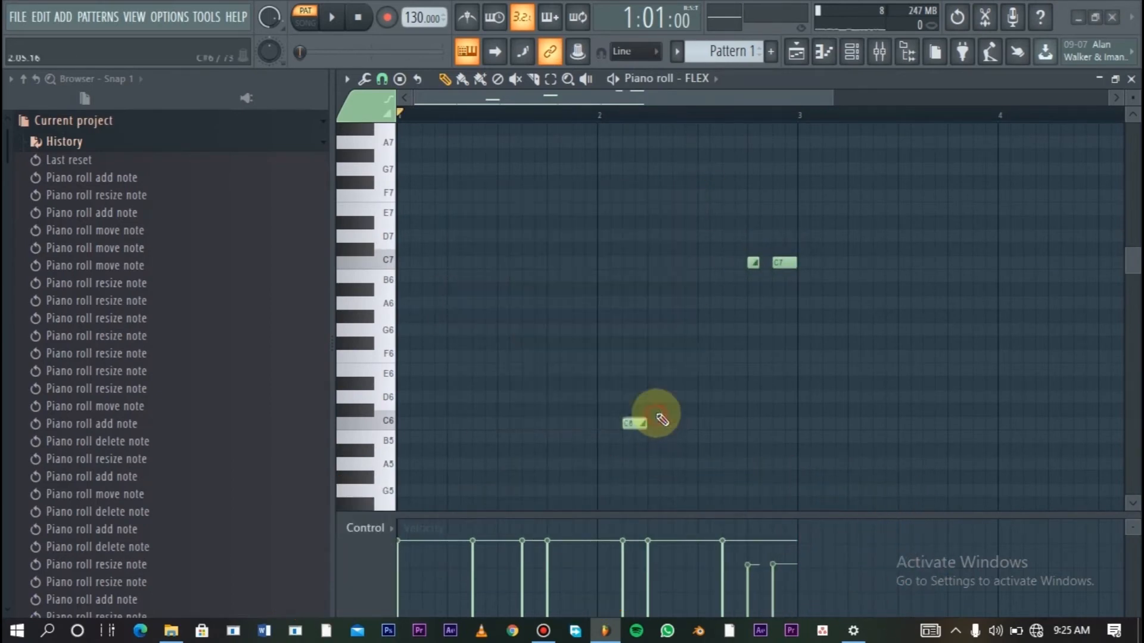
- Turn the two-step C7 note at the end of bar 2 into a slide note through its note properties and play the pattern
double_click(781, 263)
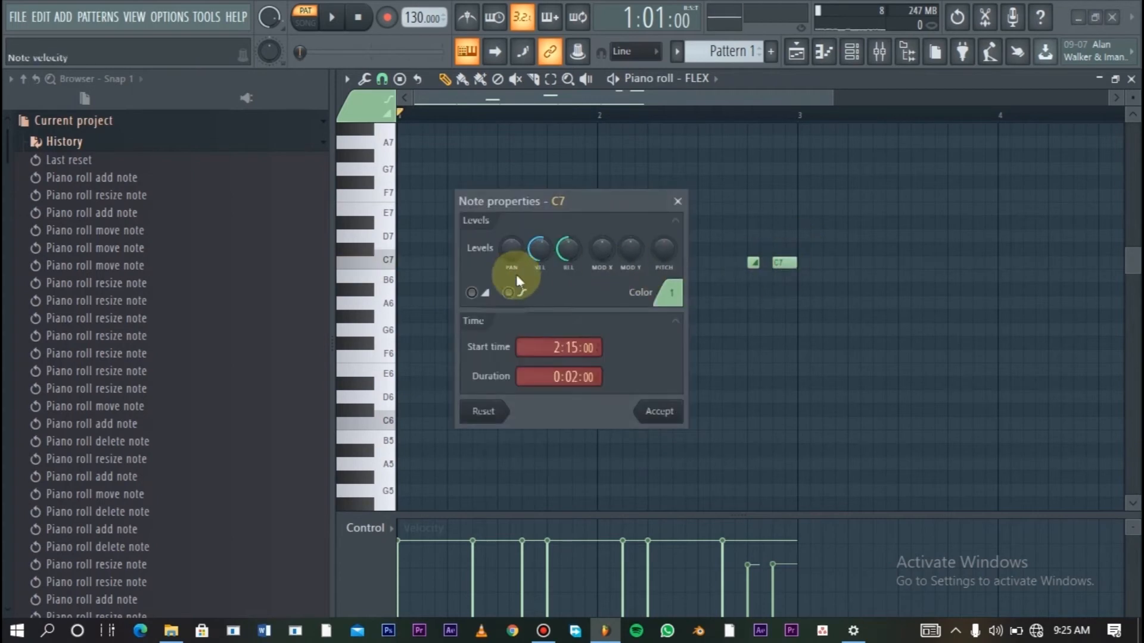
click(662, 411)
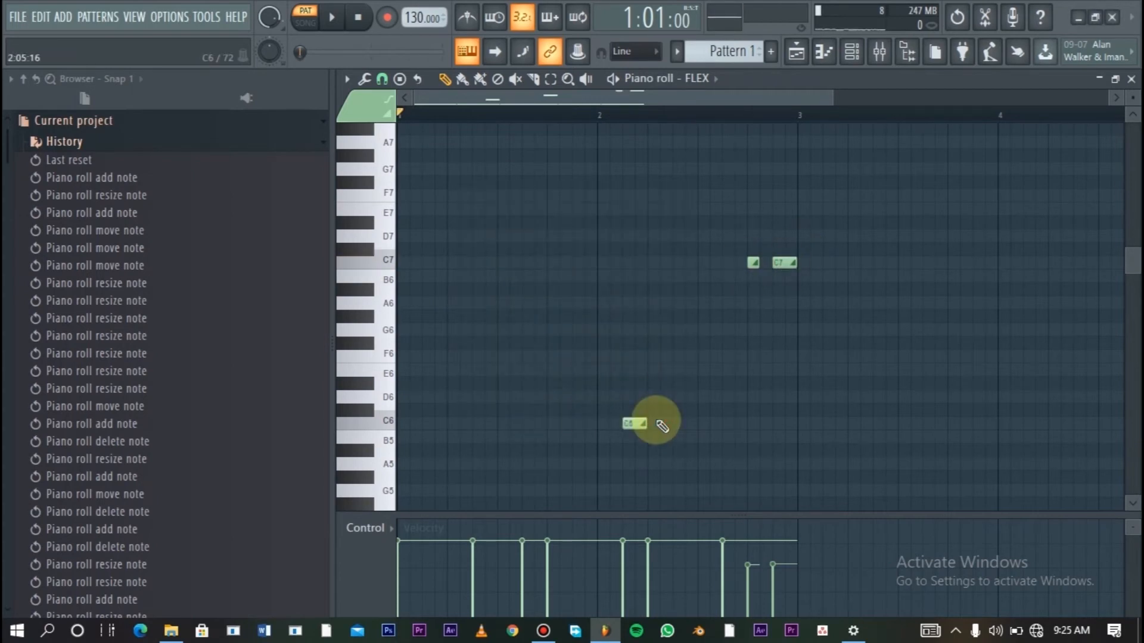
key(space)
drag(1138, 266, 1138, 292)
key(space)
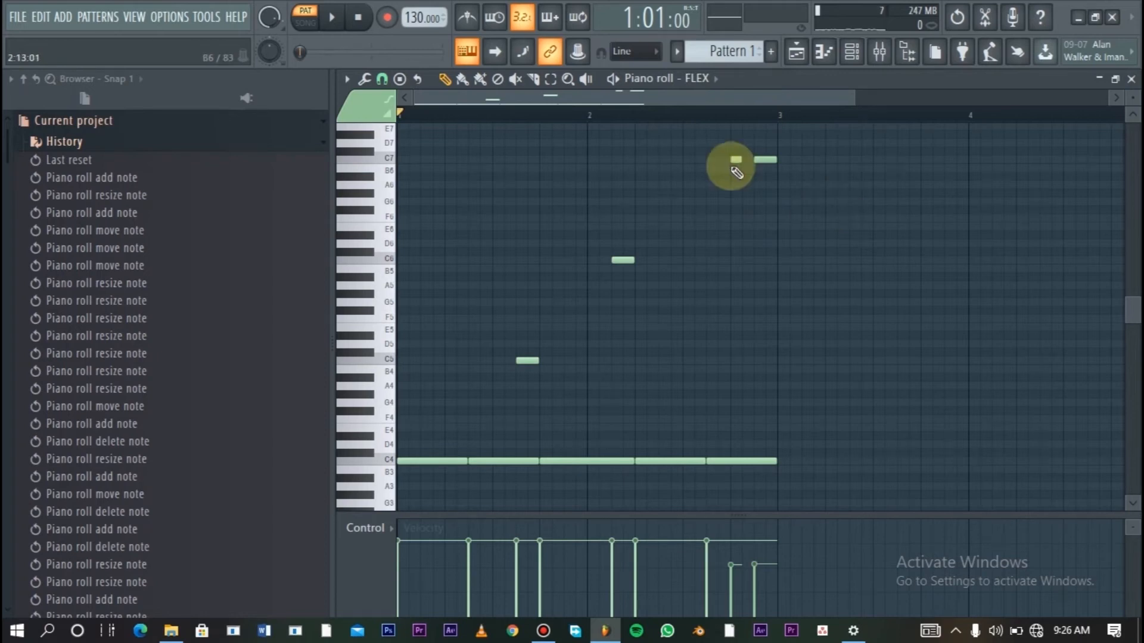
- Restore the two-step C7 note at 2:15, add a three-step C4 note at 2:14 in bar 2, and play the pattern
drag(417, 99, 529, 104)
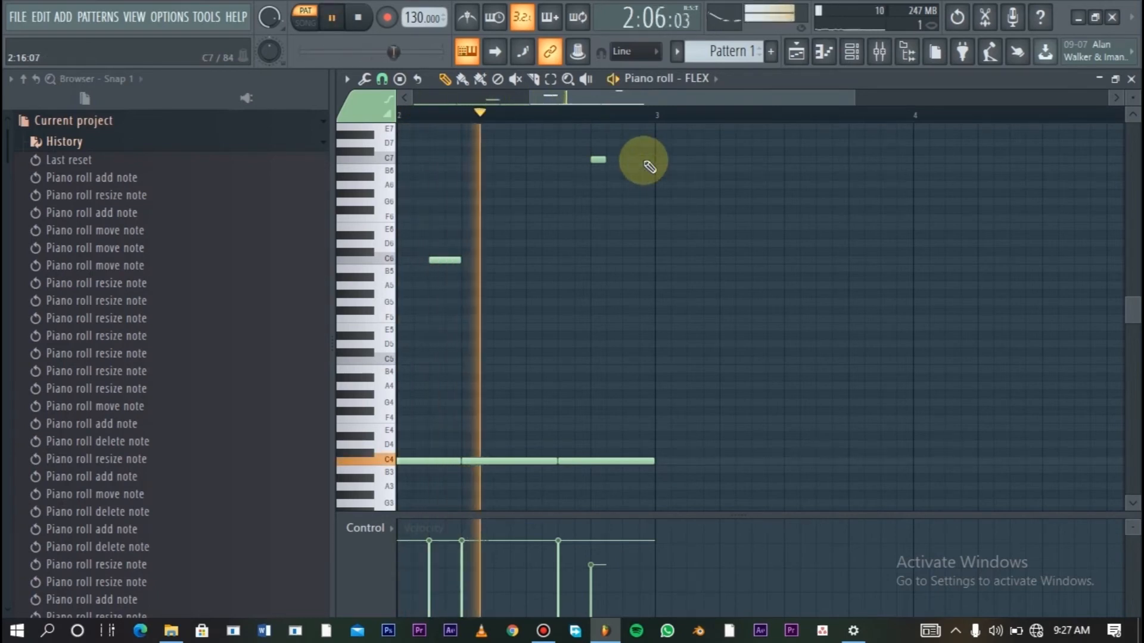
key(space)
click(635, 159)
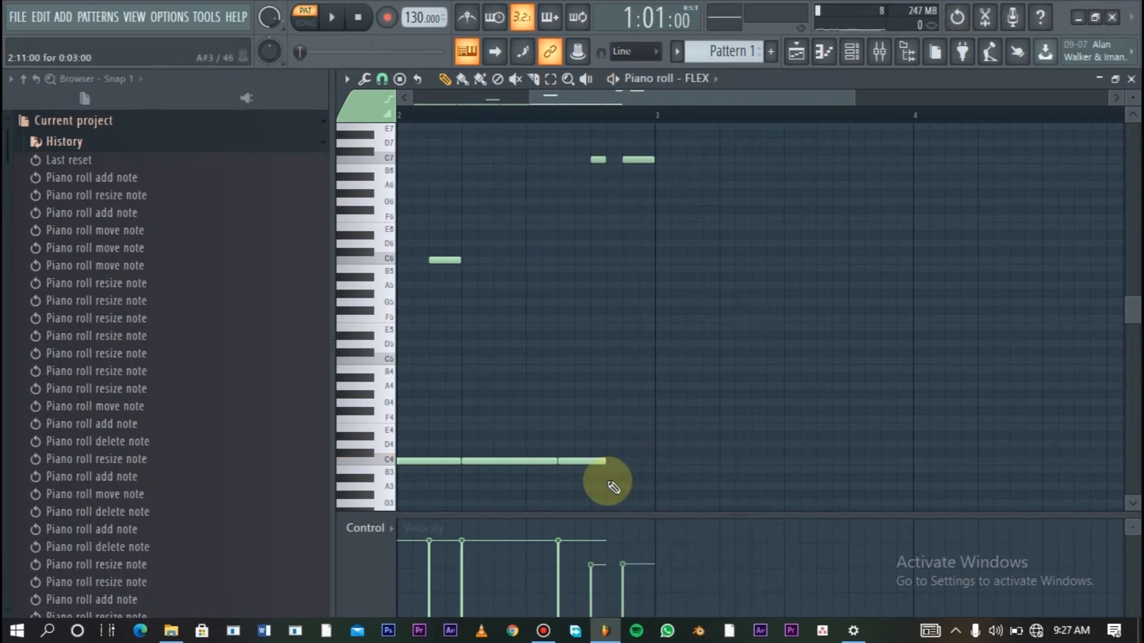
click(609, 436)
drag(628, 441, 634, 462)
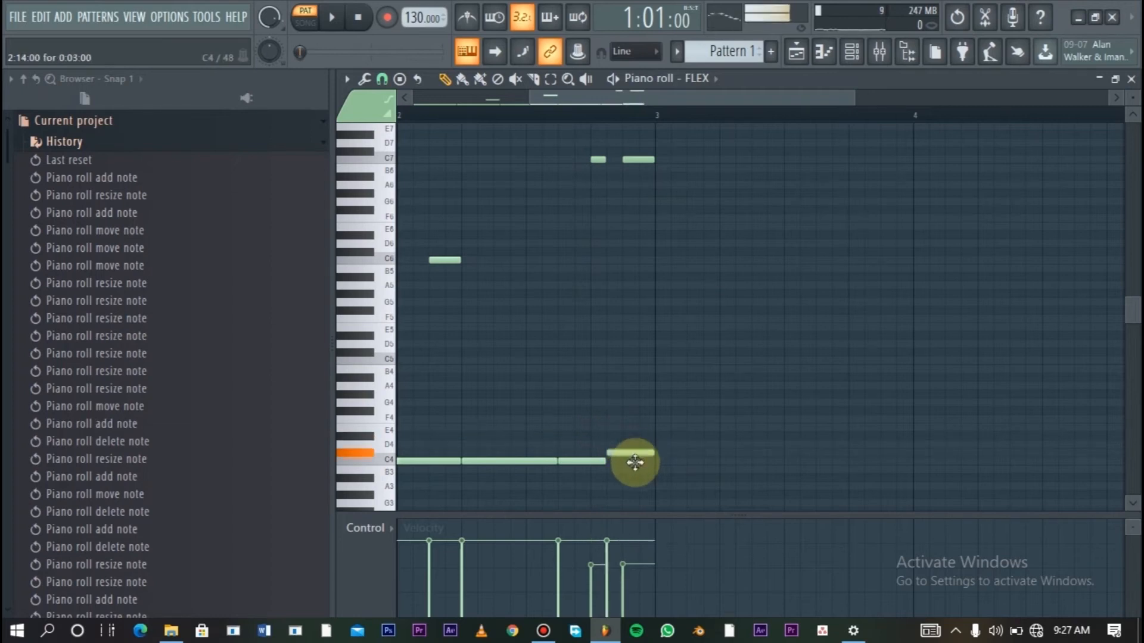
key(space)
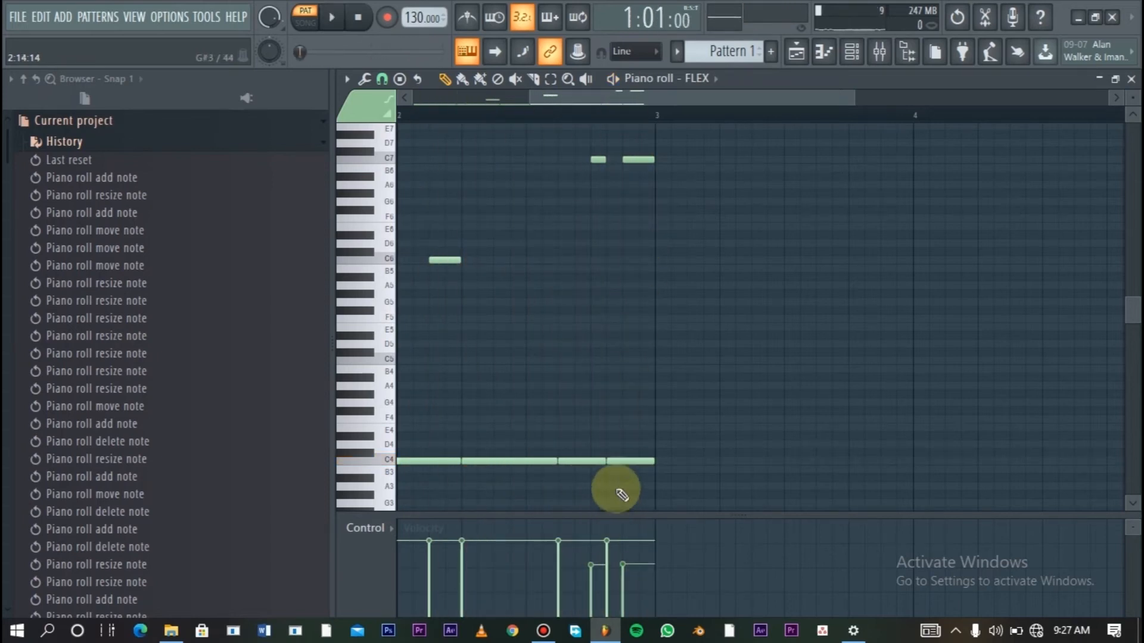
- Start the last C4 note at 2:15 with a two-step length and play the pattern
drag(623, 463, 624, 471)
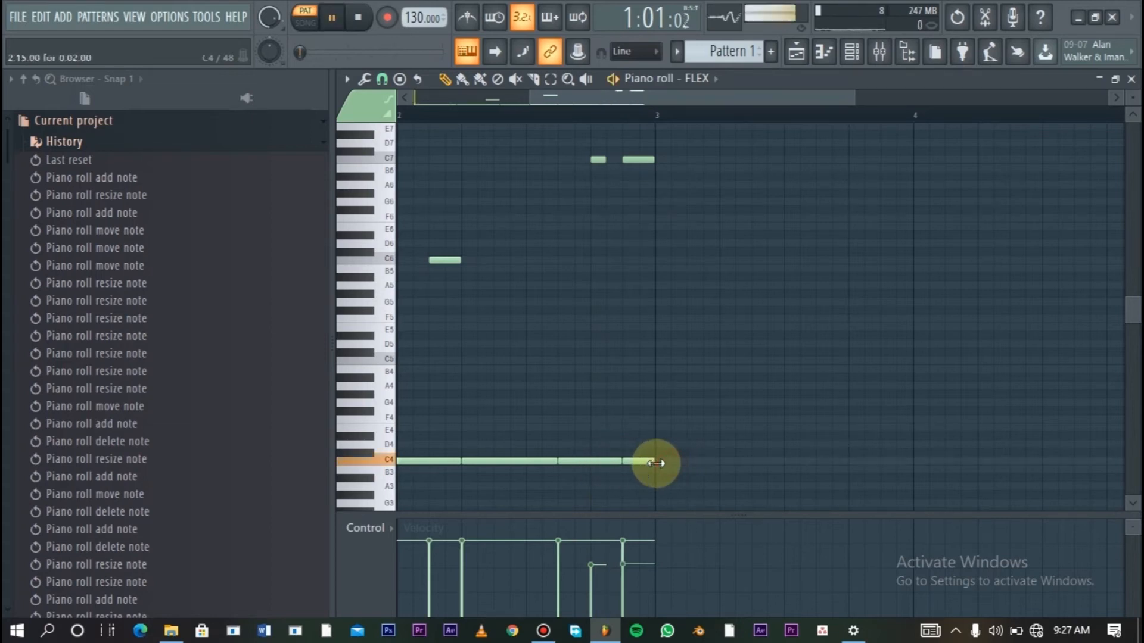
key(space)
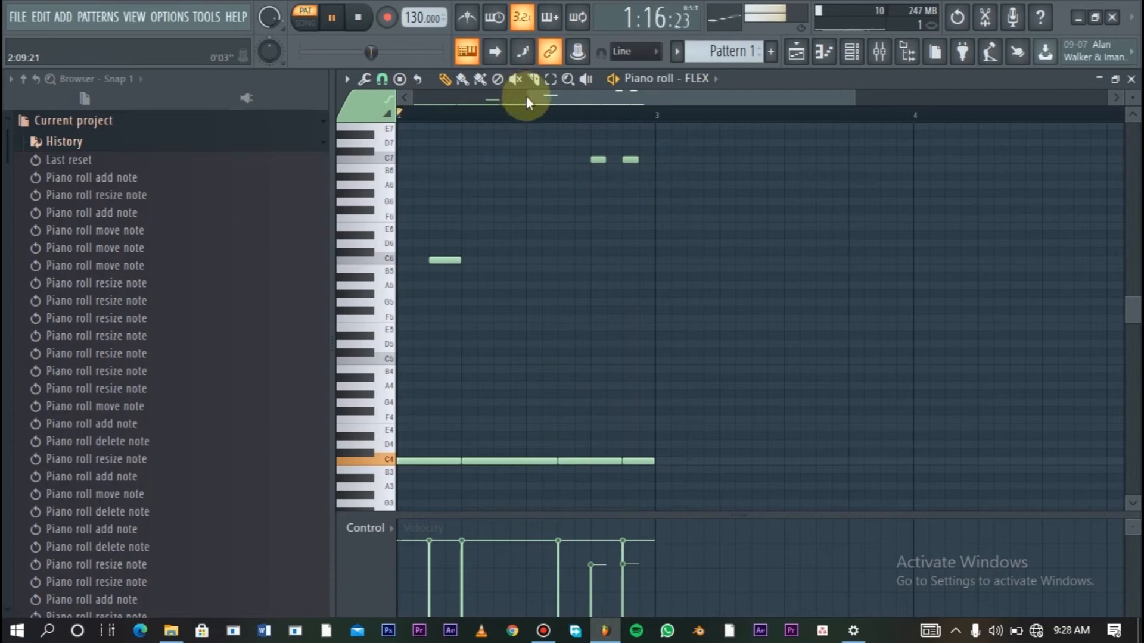
drag(530, 97, 303, 135)
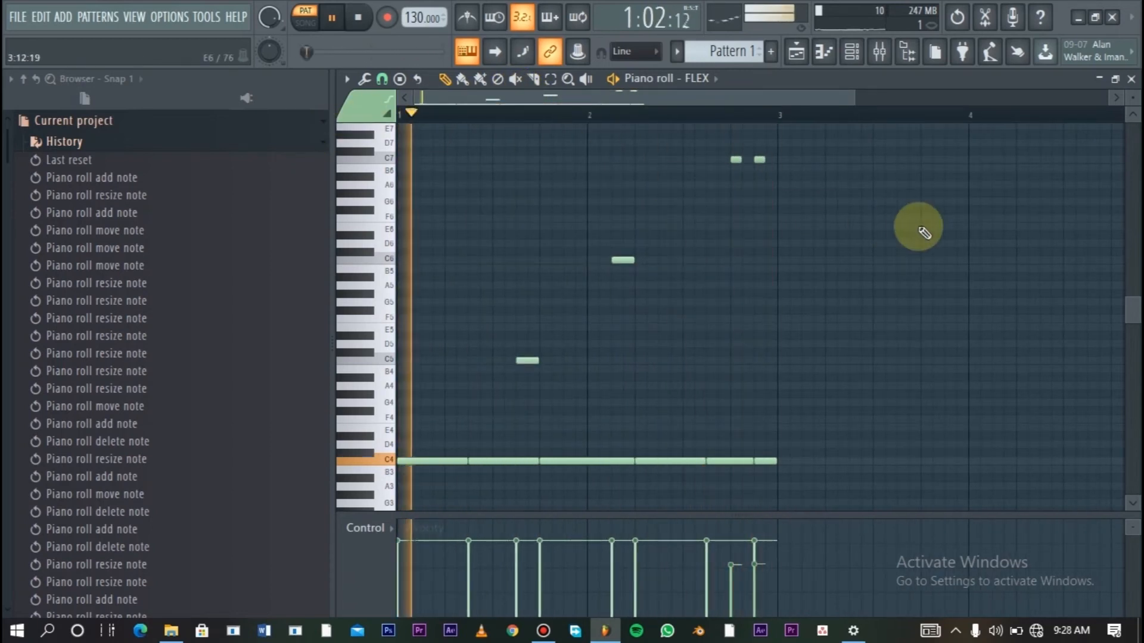
key(space)
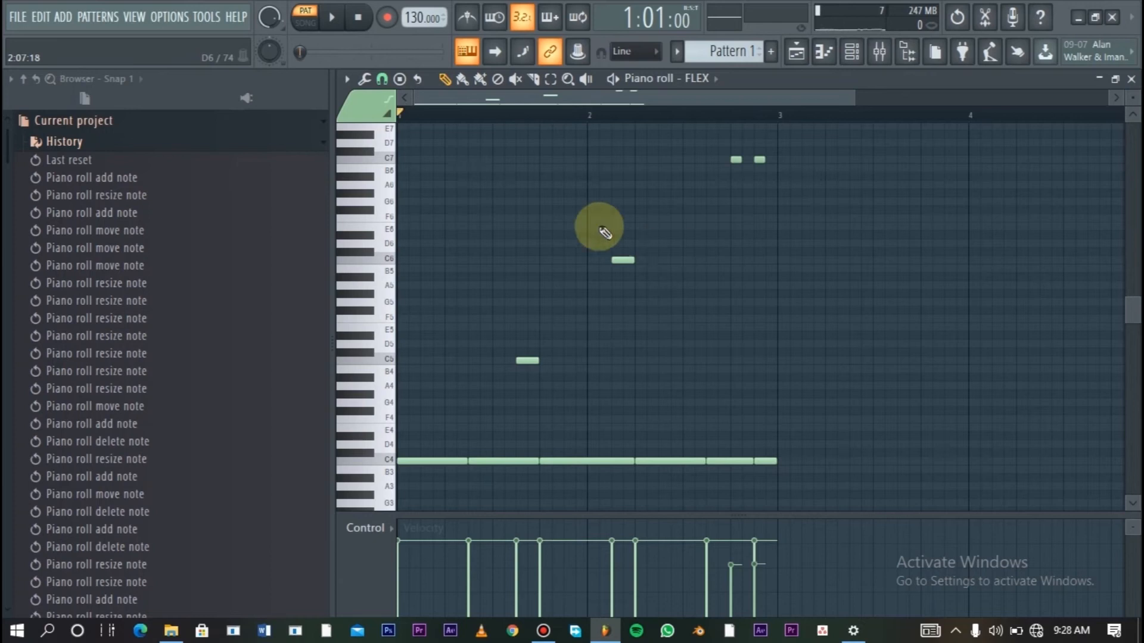
- Open the project noah 3.flp and play the looped playlist section from bar 25 to bar 33
click(23, 18)
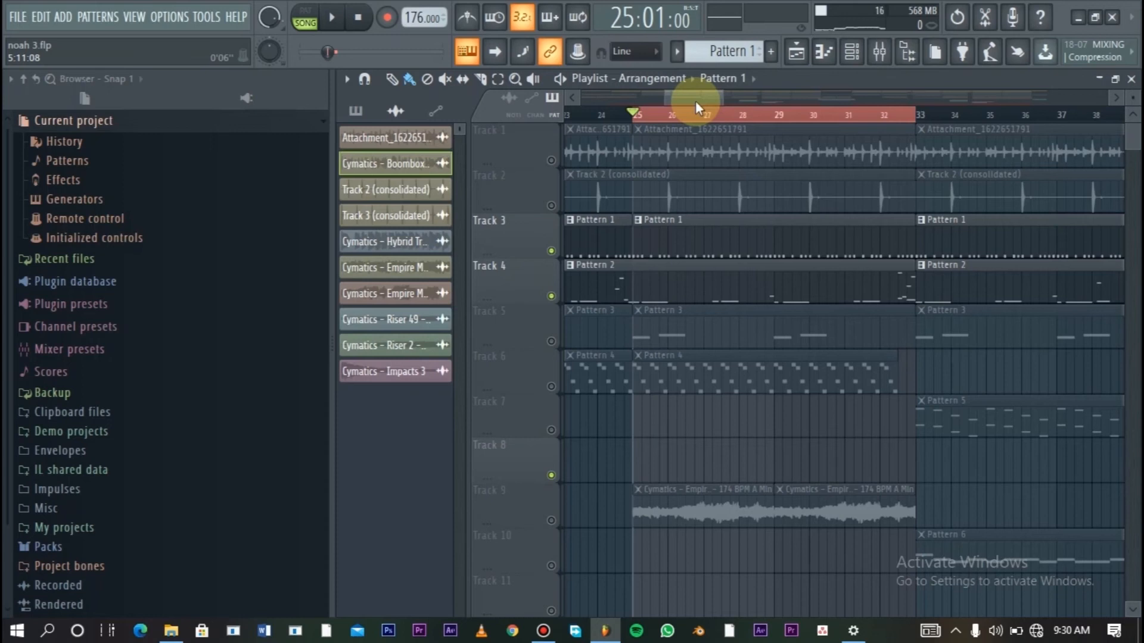
key(space)
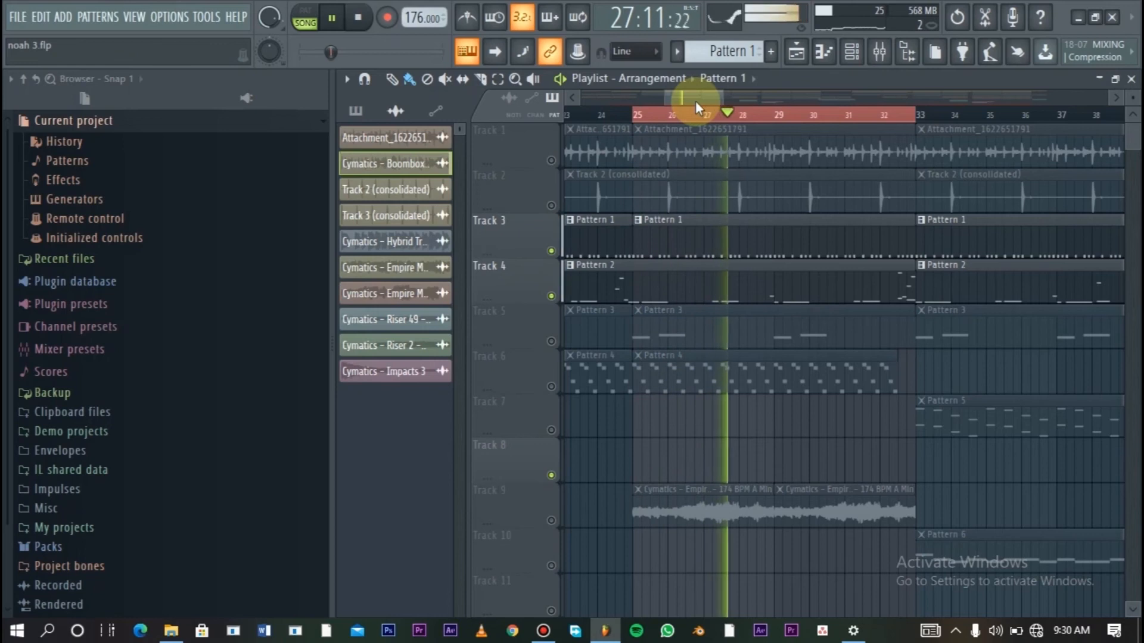
drag(724, 102, 741, 103)
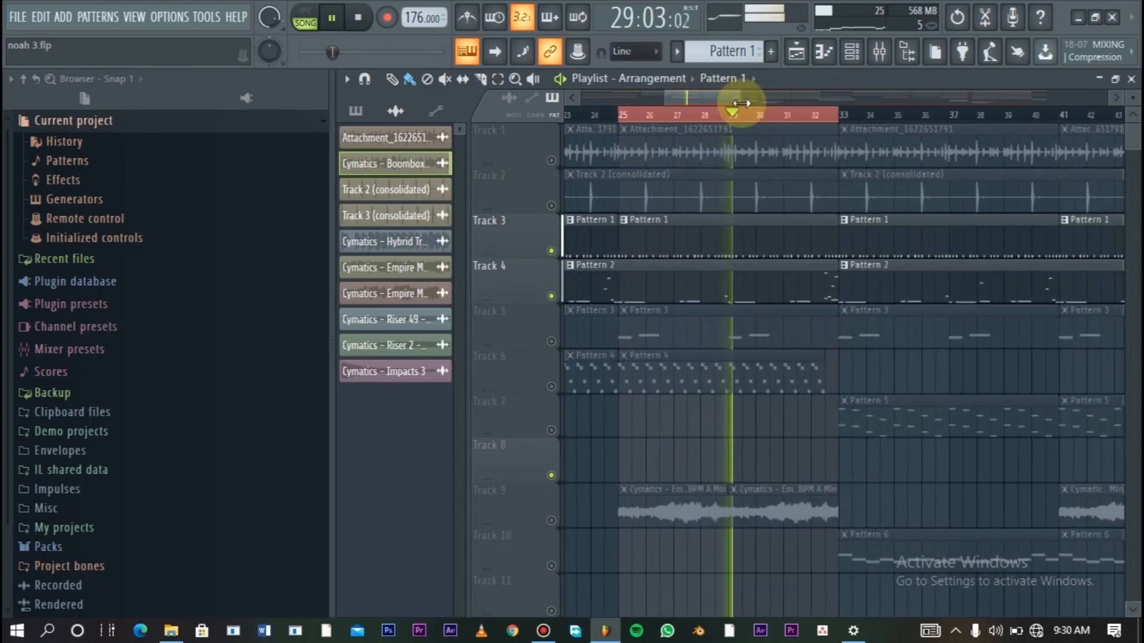
drag(665, 100, 697, 101)
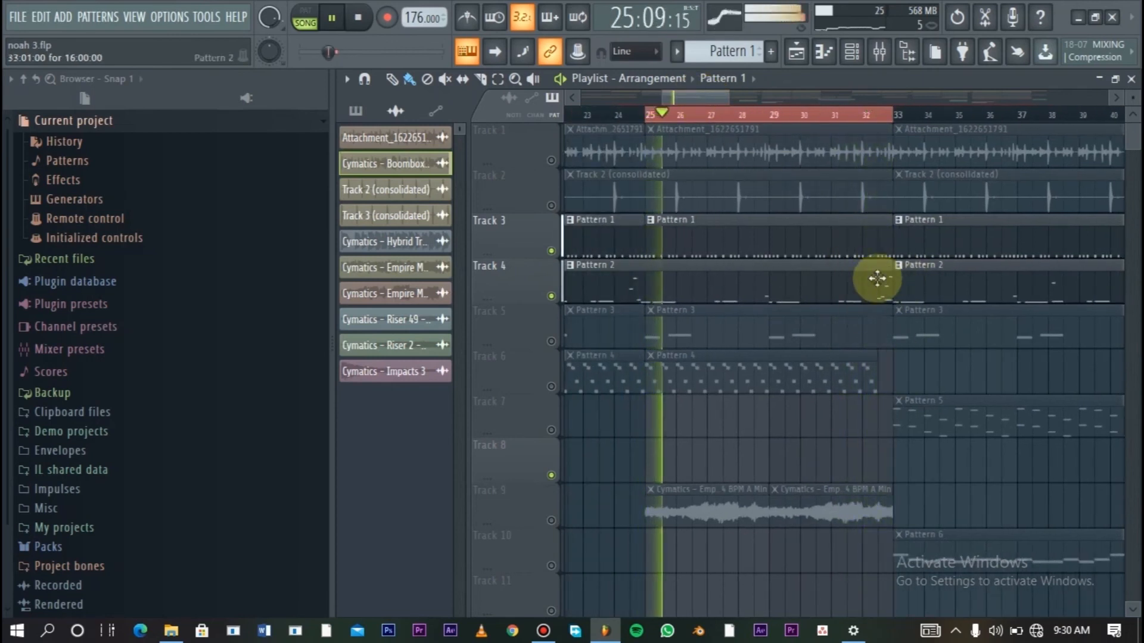
key(space)
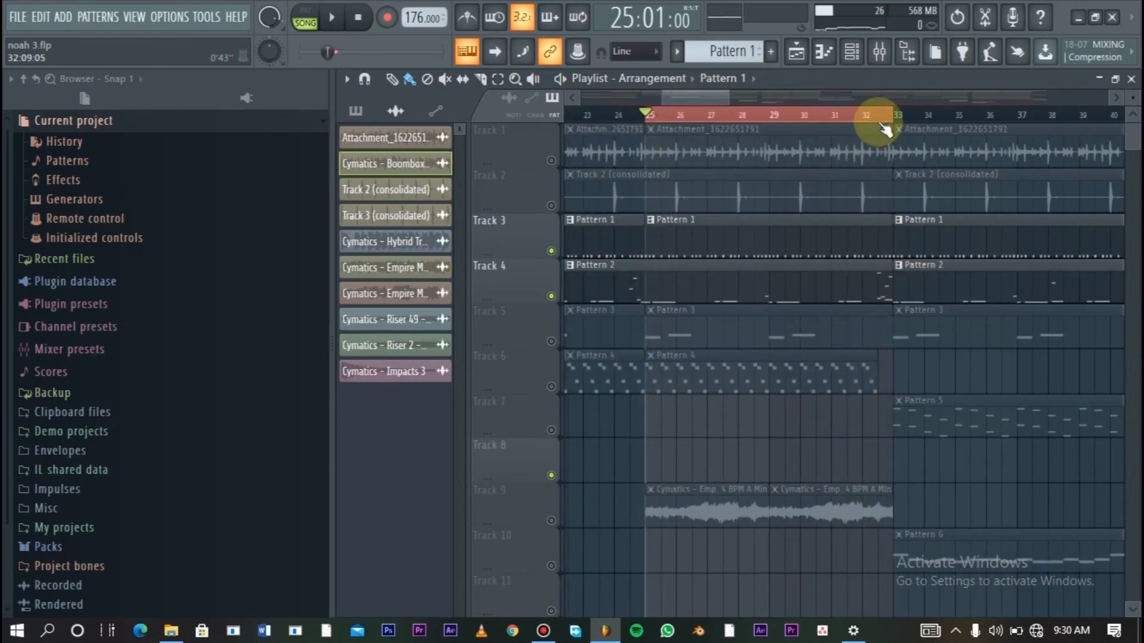
- Open Pattern 2 from Track 4 in the piano roll and play its closing notes from 16:07
double_click(879, 293)
drag(1126, 311, 1126, 275)
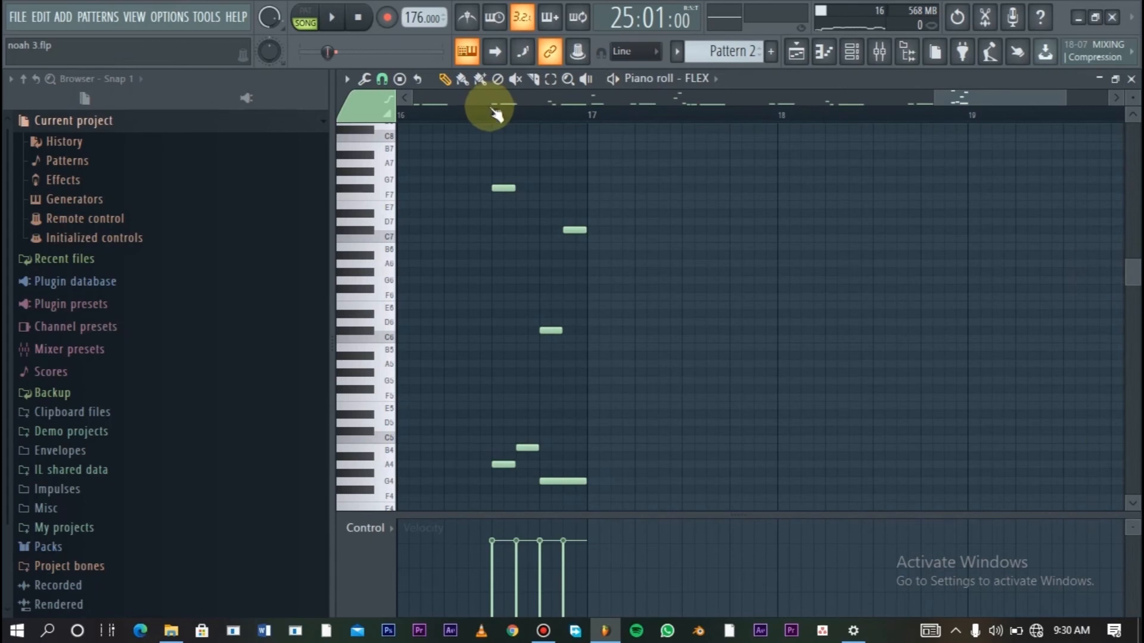
click(475, 117)
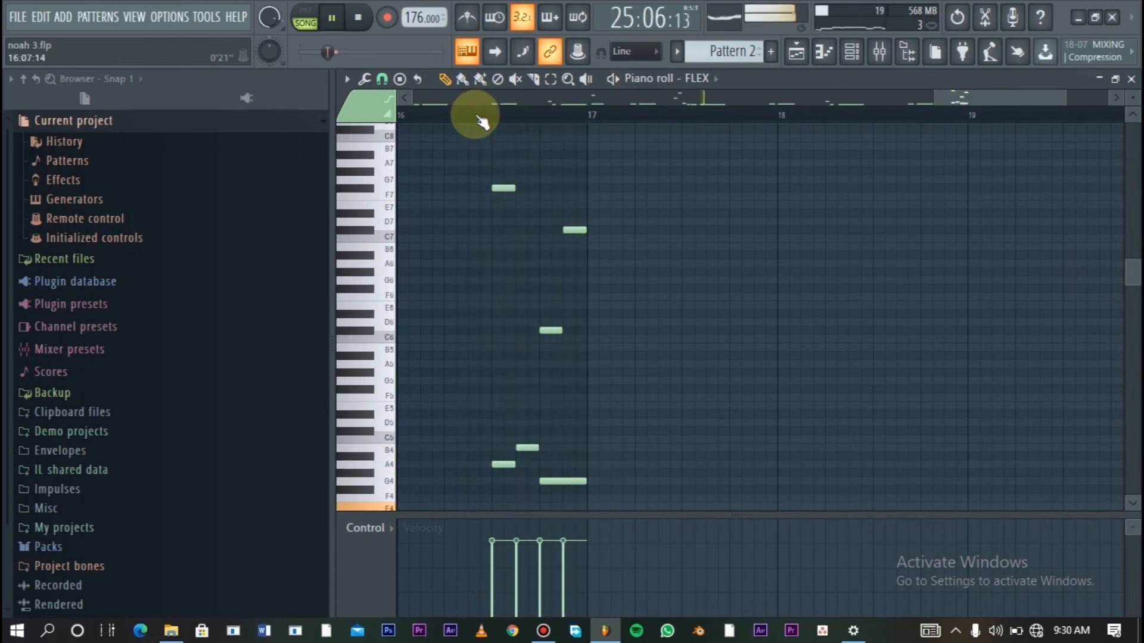
key(space)
key(space)
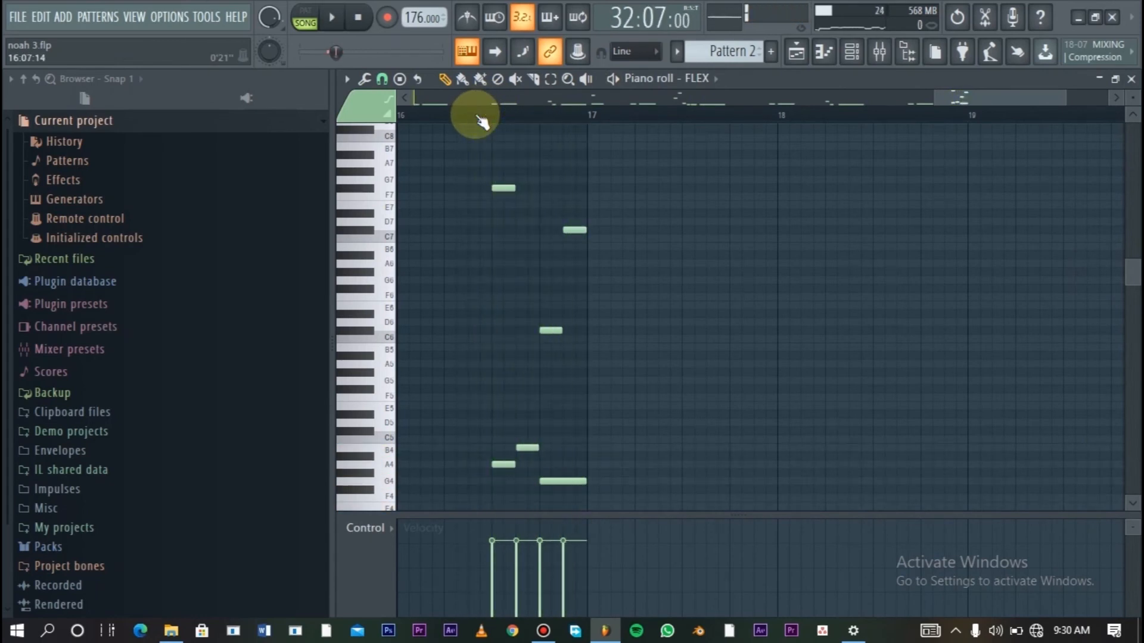
- Enlarge the note grid, examine the bar 16 notes of Pattern 2, and sound the A4, B4 and G4 keys
drag(970, 97, 936, 98)
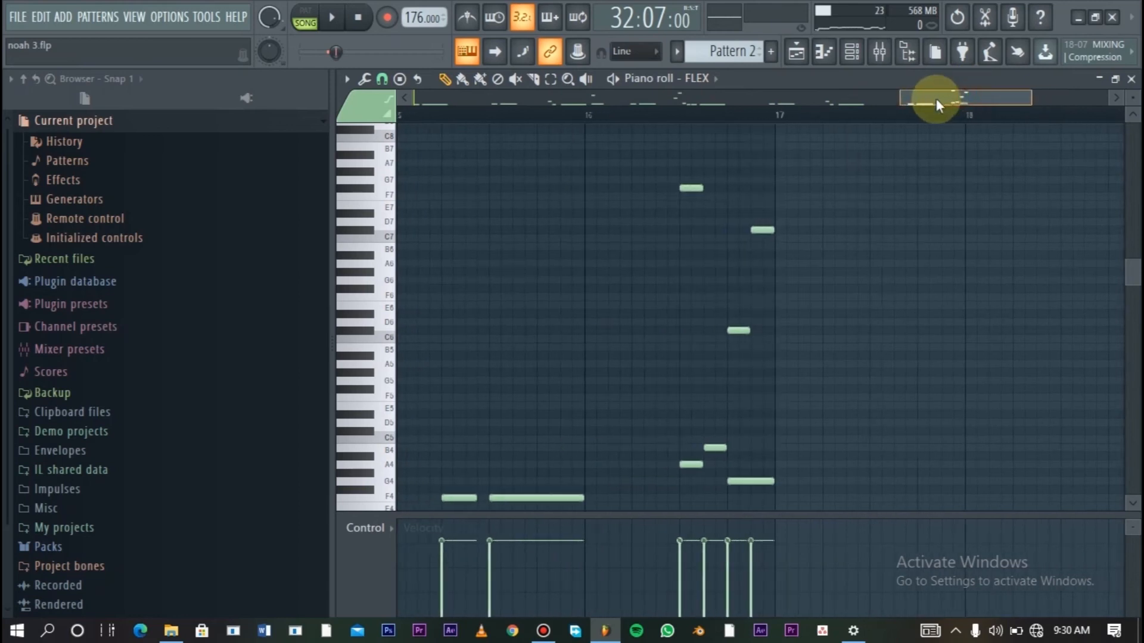
drag(1134, 98, 1134, 89)
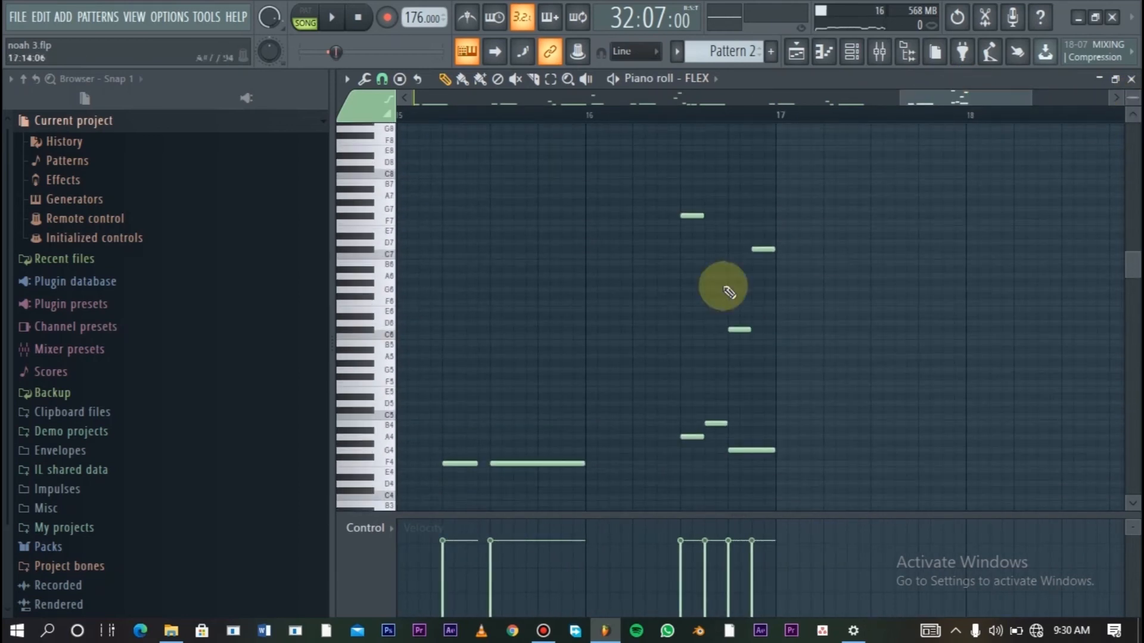
drag(1134, 93, 1135, 117)
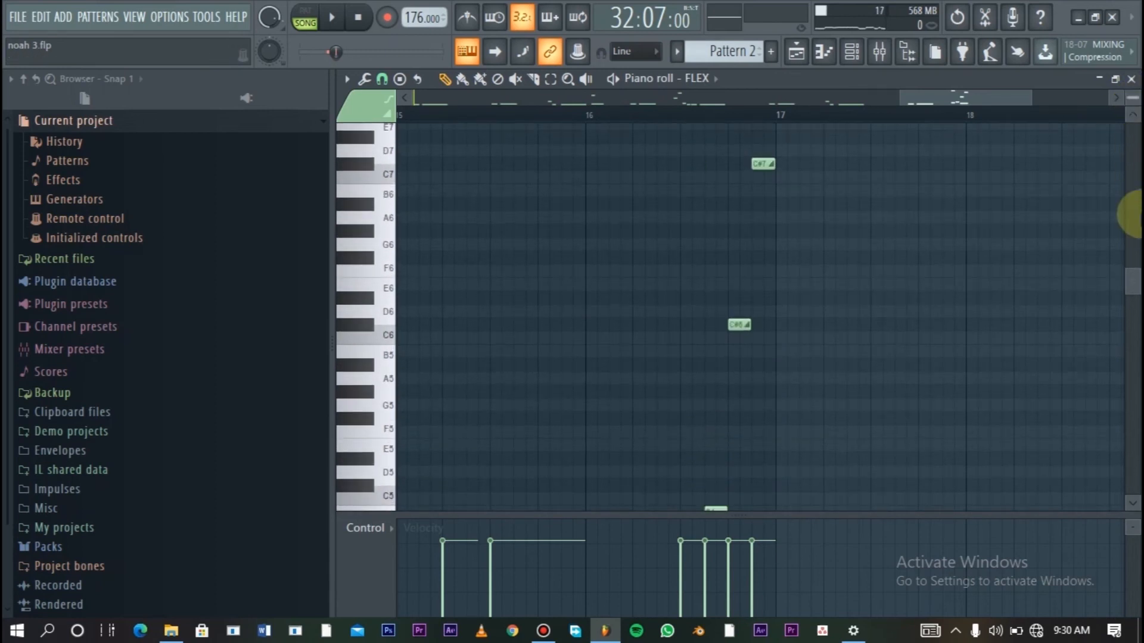
drag(1136, 275, 1124, 249)
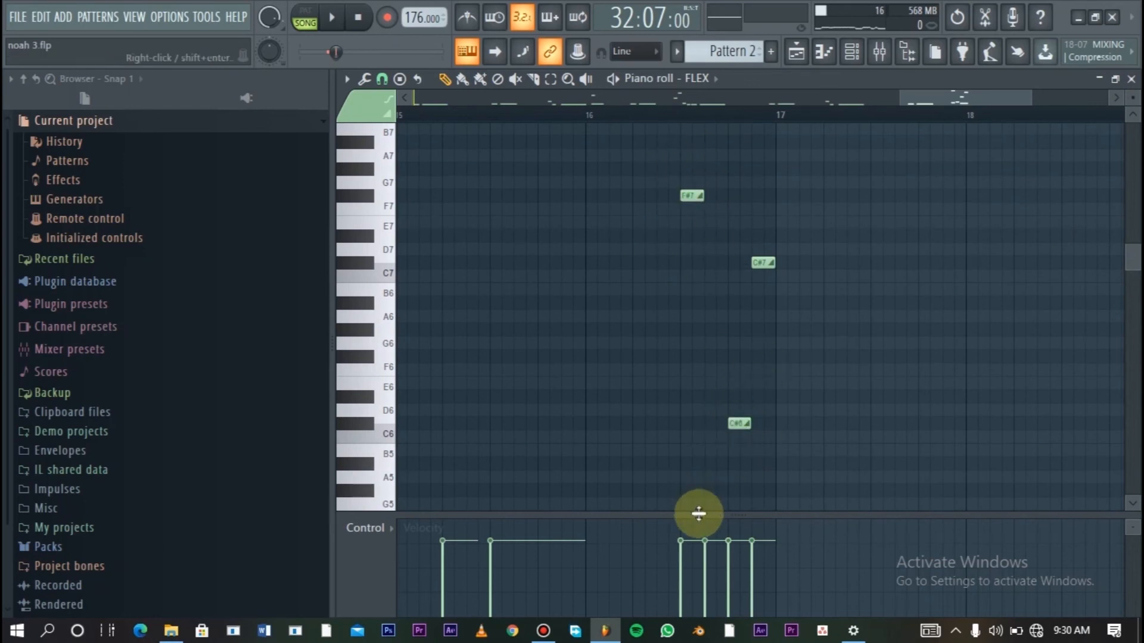
drag(702, 522, 696, 582)
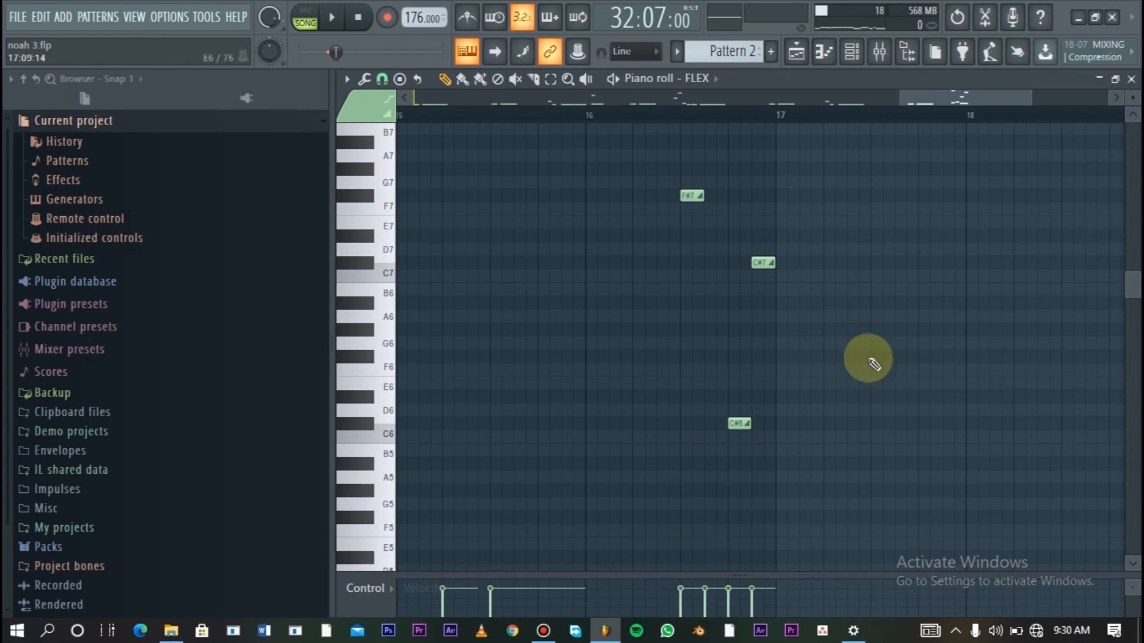
scroll(1126, 295, down, 2)
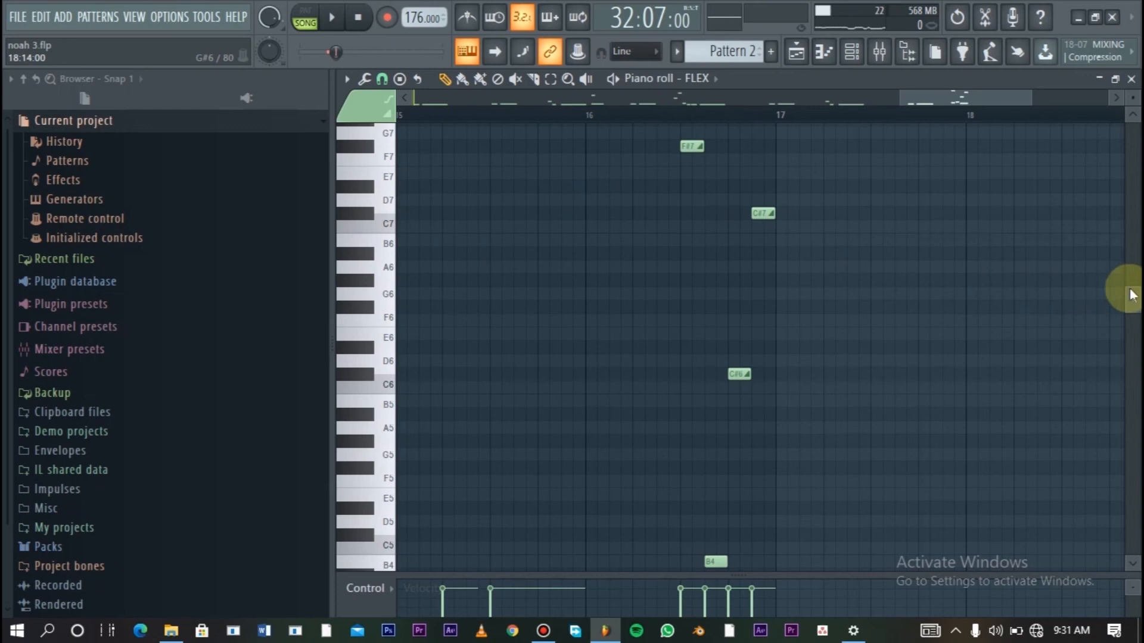
drag(1132, 304, 1132, 383)
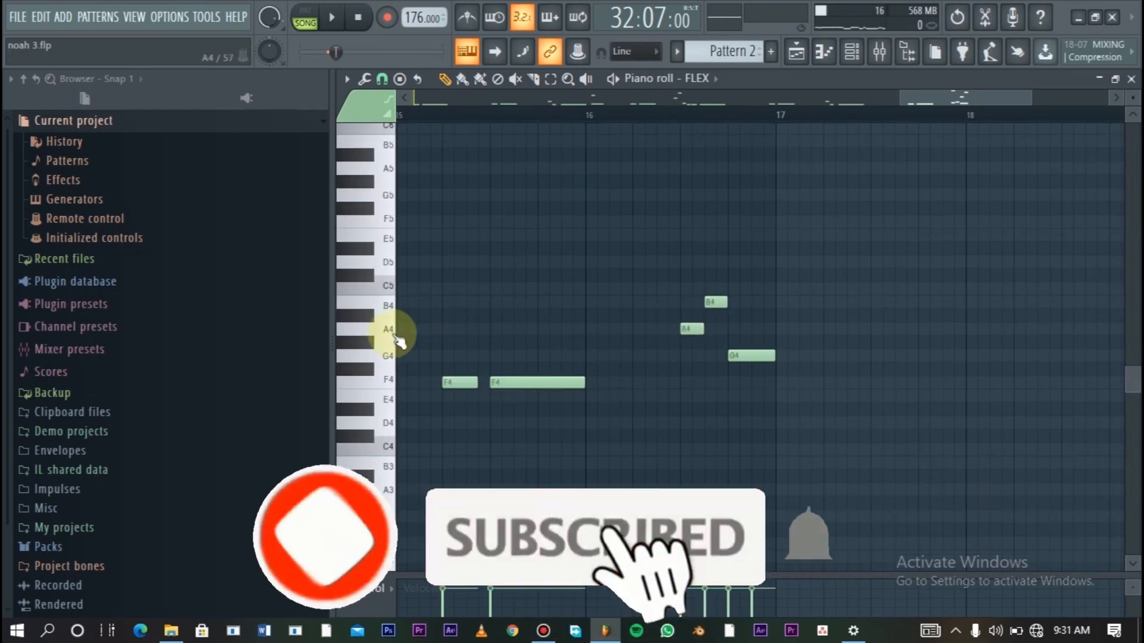
click(374, 326)
click(374, 305)
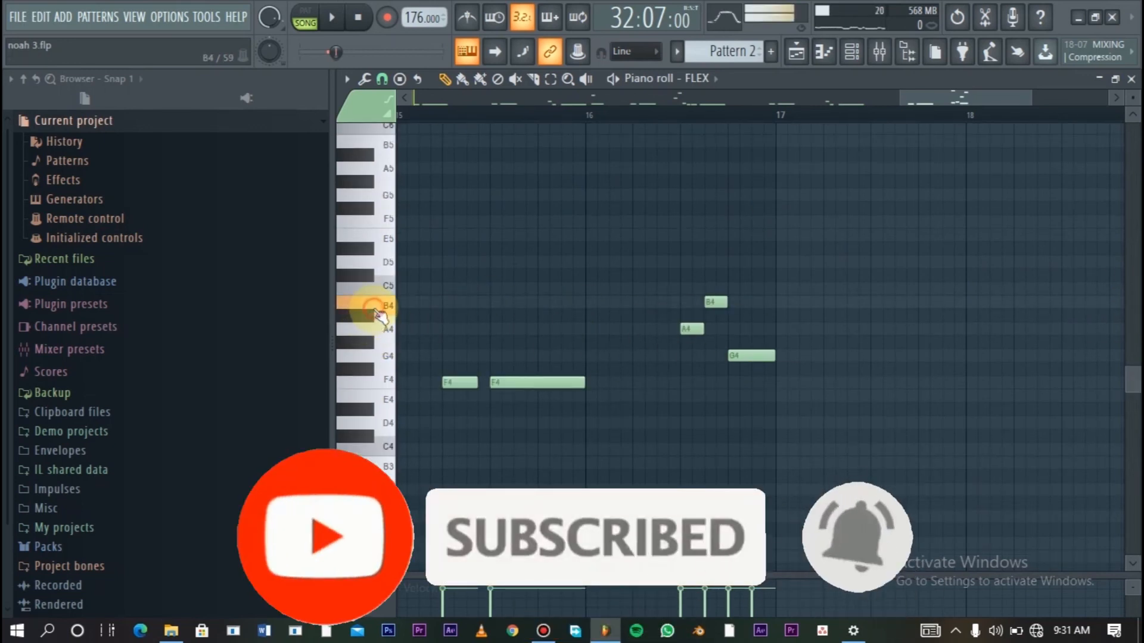
click(389, 359)
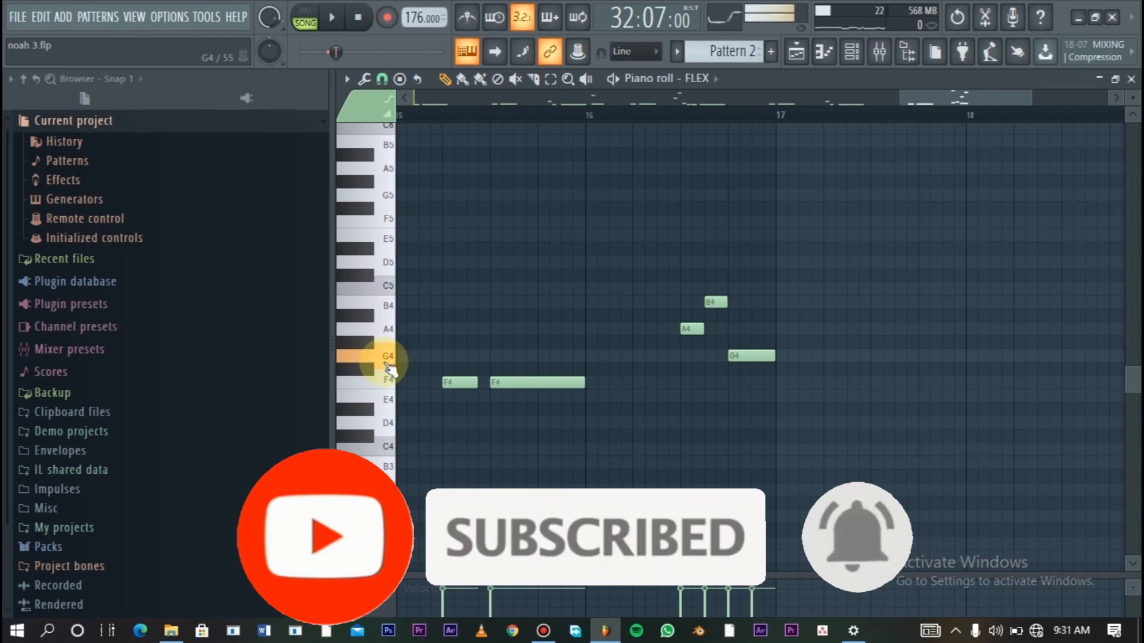
- Compare the F#7, C#6 and C#7 slide notes in bar 16 with the main notes and inspect the B4 note's properties
drag(1128, 358, 1127, 305)
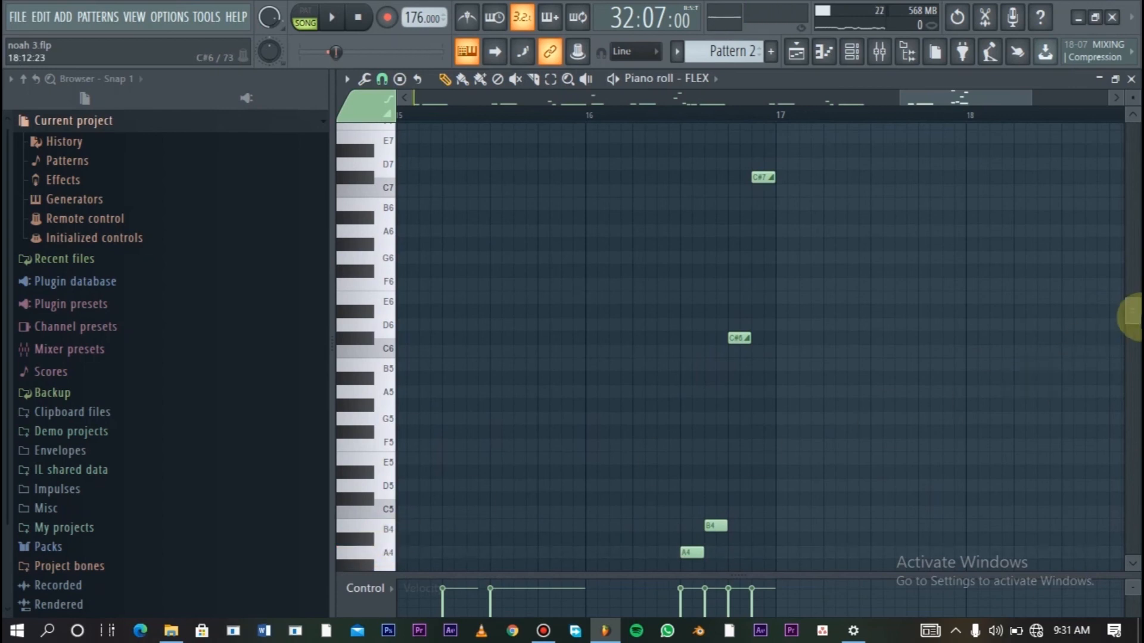
scroll(1135, 298, up, 2)
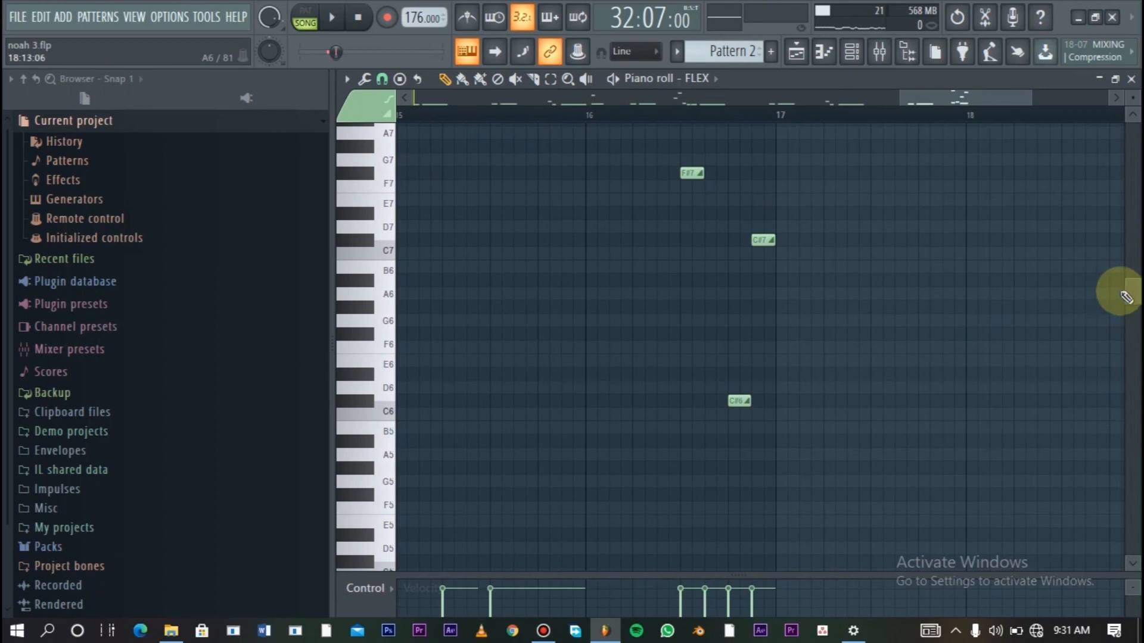
scroll(1134, 298, down, 1)
scroll(1127, 307, down, 1)
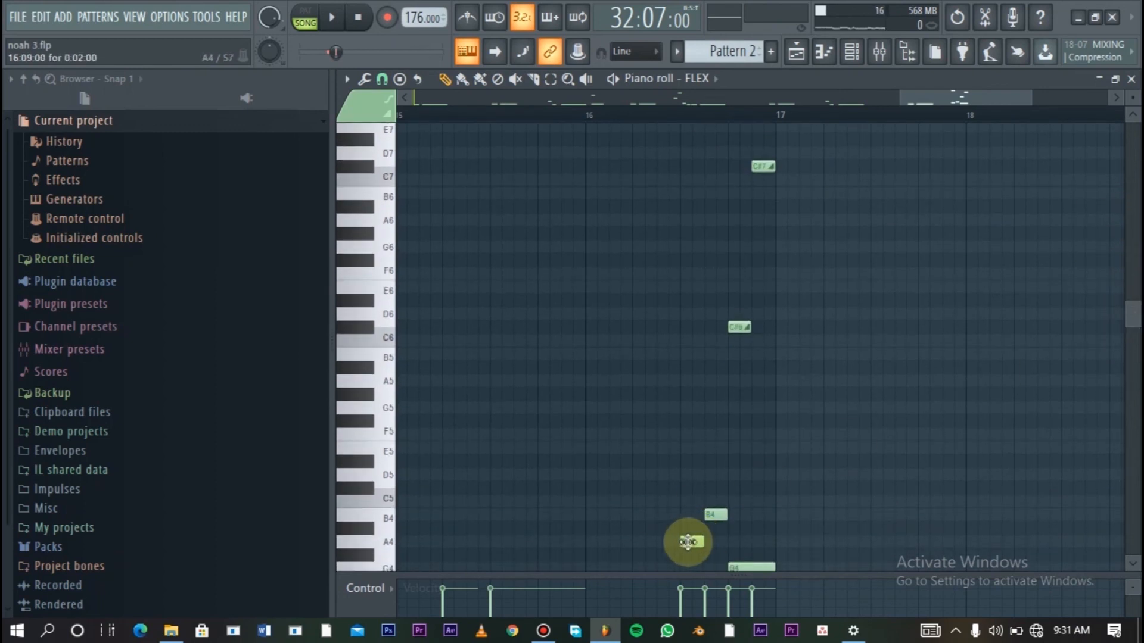
drag(1126, 317, 1126, 281)
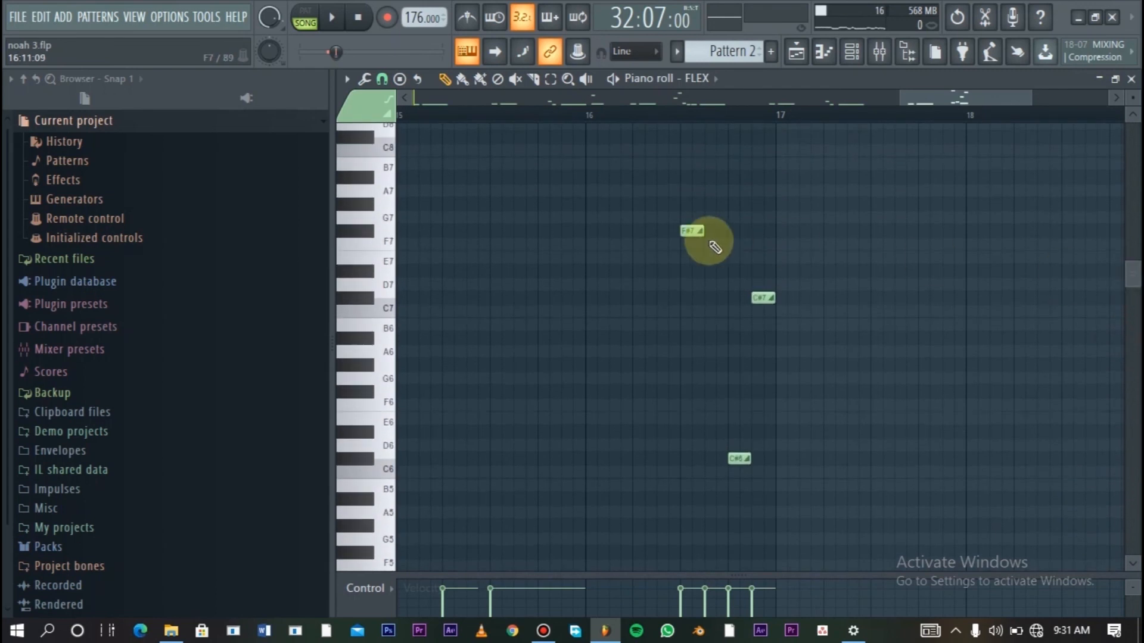
drag(1137, 276, 1126, 320)
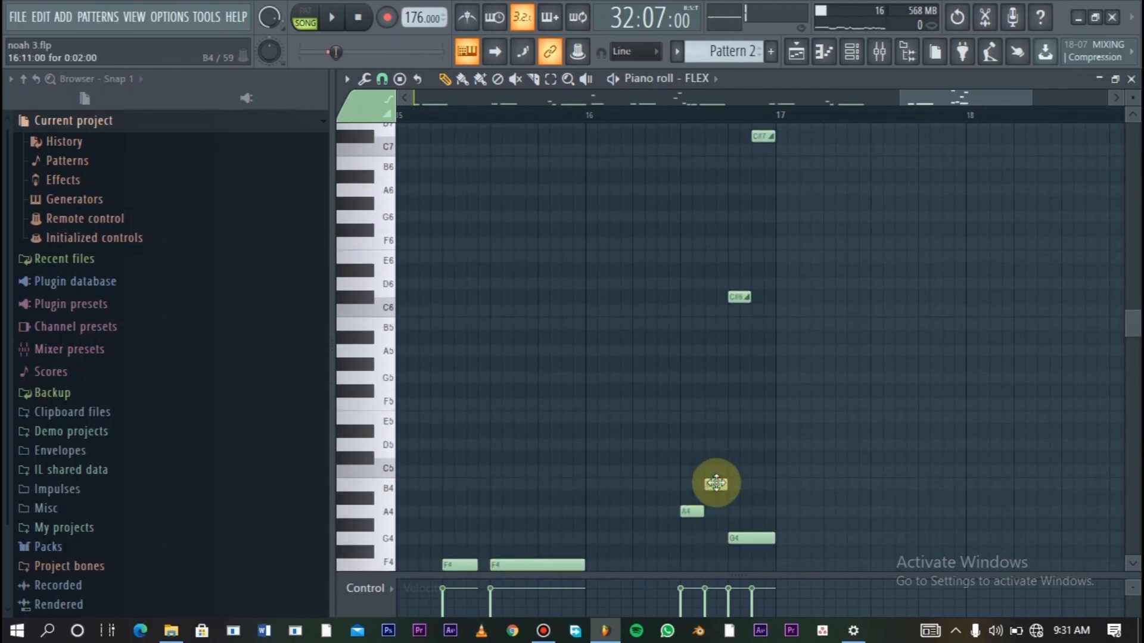
double_click(715, 483)
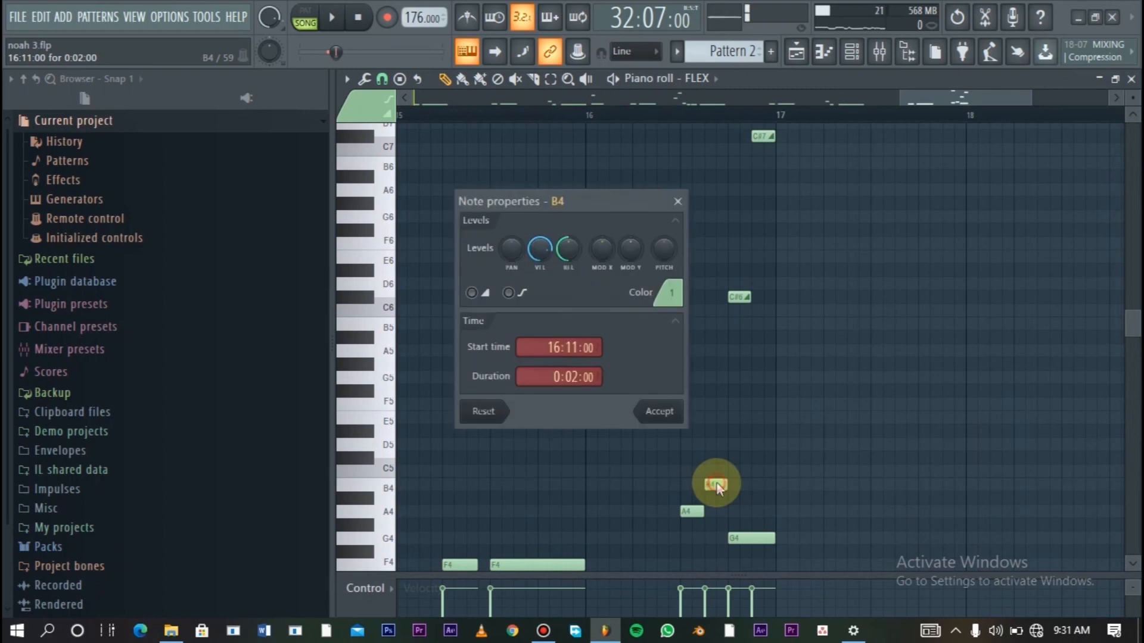
click(679, 203)
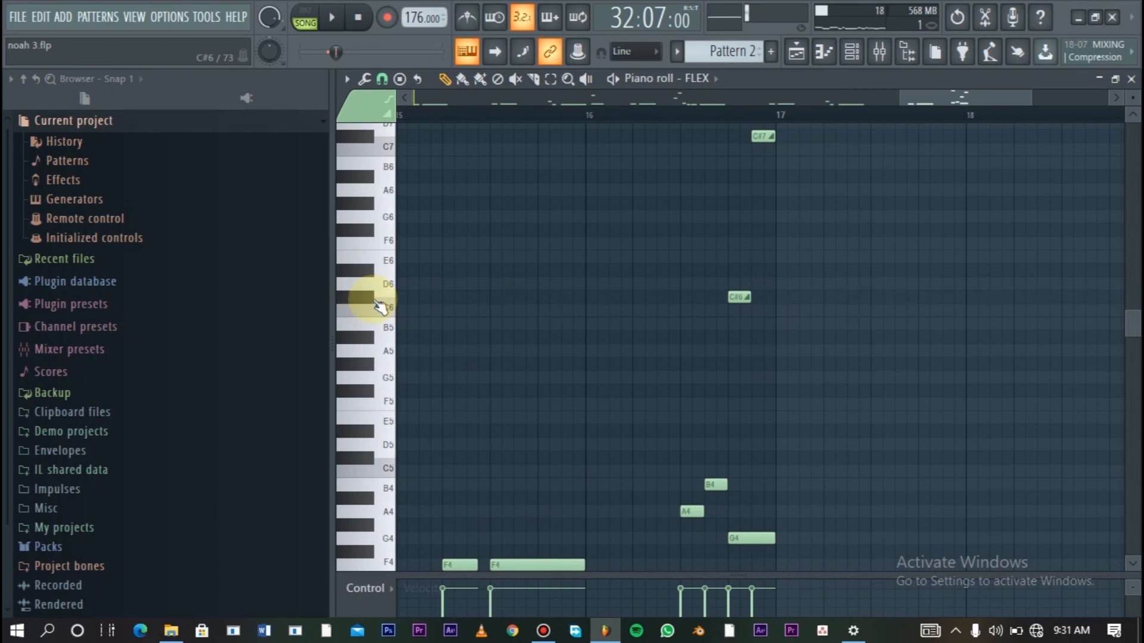
- Place the playhead at 16:09, the start of the A4 note, in pattern mode
drag(1134, 327, 1132, 316)
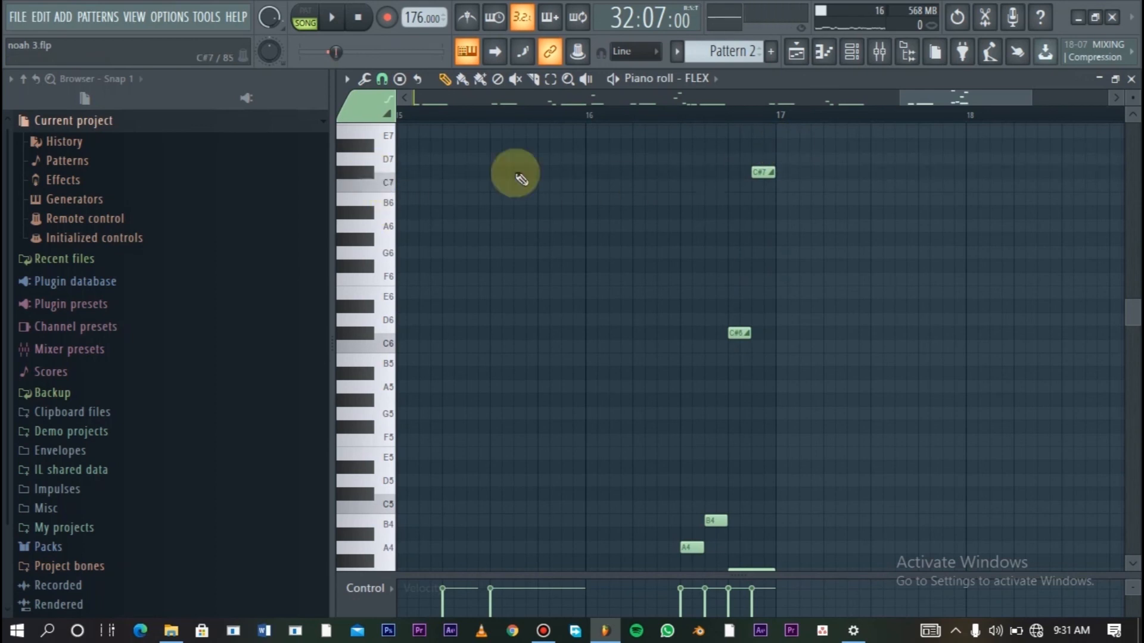
drag(1139, 322, 1135, 322)
click(682, 120)
click(683, 119)
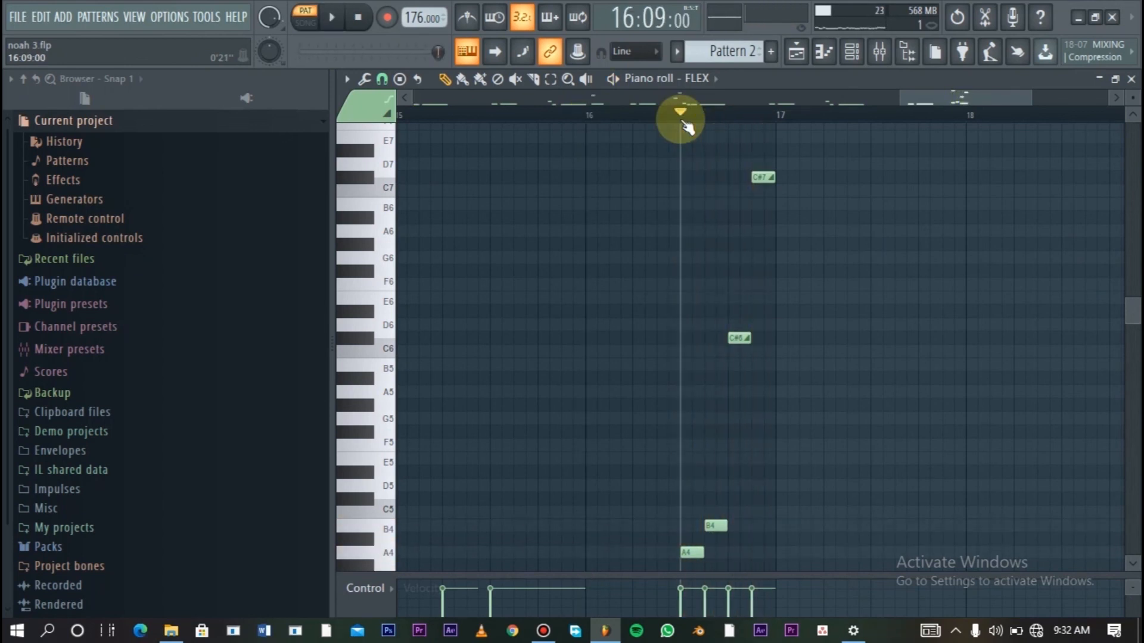